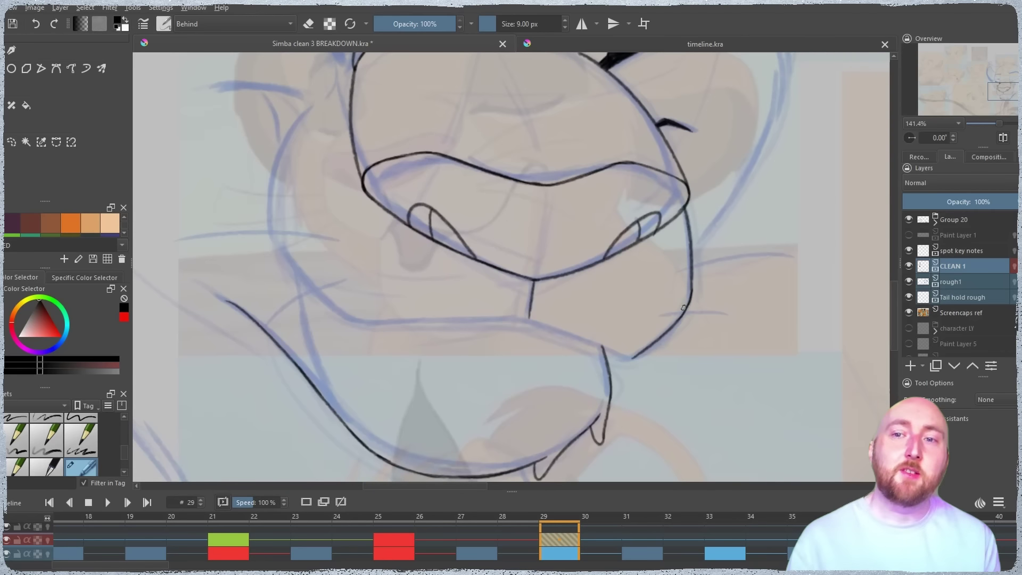
# - Flip back and forth between frames 29 and 25 to judge the in-between, panning the view left
pyautogui.press('Left')
pyautogui.press('Left')
pyautogui.press('Left')
pyautogui.press('Left')
pyautogui.press('Right')
pyautogui.press('Right')
pyautogui.press('Right')
pyautogui.press('Right')
pyautogui.moveTo(754, 326); pyautogui.dragTo(627, 308)
pyautogui.press('Left')
pyautogui.press('Left')
pyautogui.press('Left')
pyautogui.press('Left')
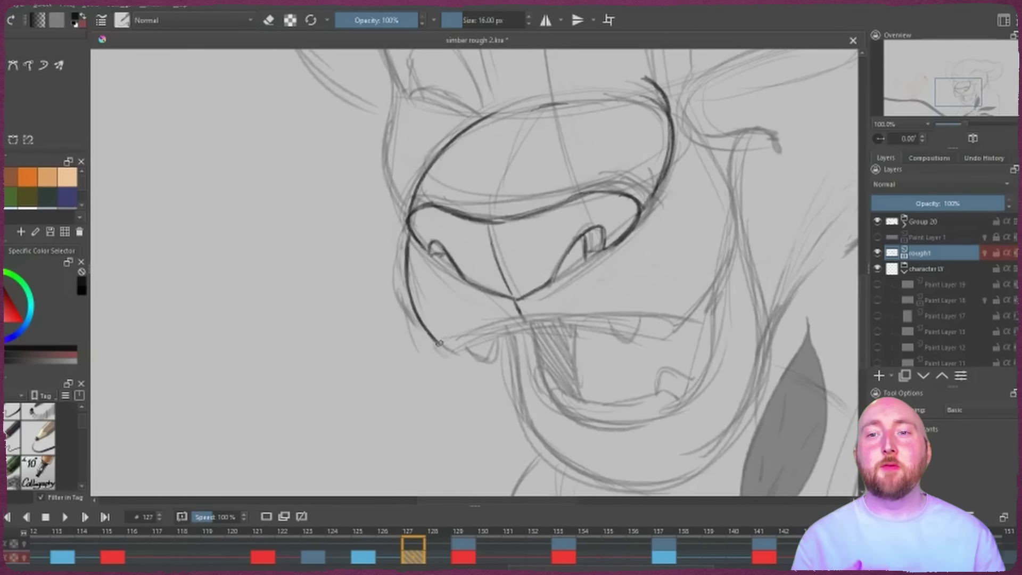
# - Draw a new upper-lip line and a hook stroke beside the nose, comparing against frame 125
pyautogui.moveTo(440, 343)
pyautogui.mouseDown()
pyautogui.moveTo(511, 319)
pyautogui.moveTo(455, 341)
pyautogui.moveTo(554, 311)
pyautogui.moveTo(621, 308)
pyautogui.mouseUp()
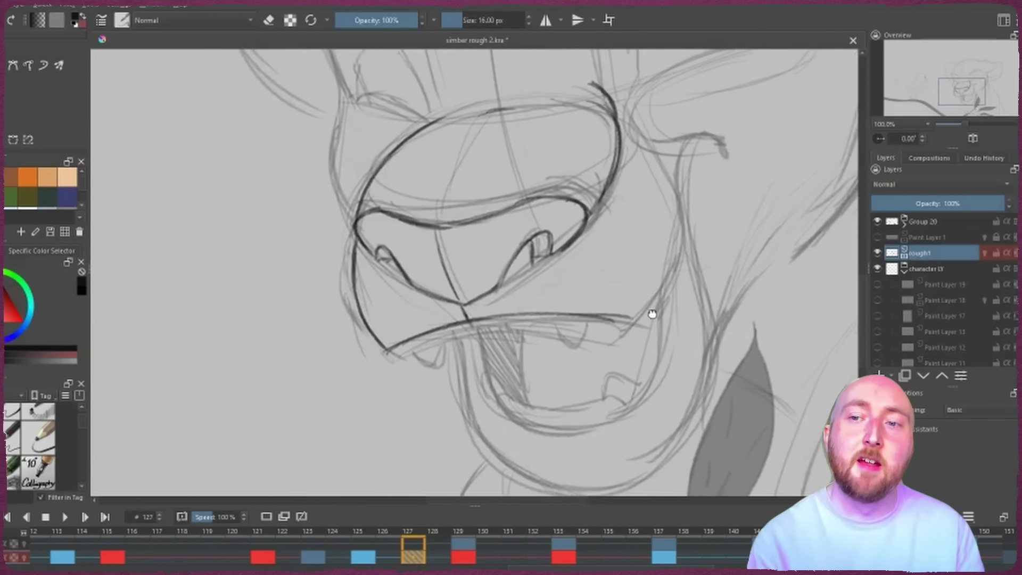
pyautogui.press(',')
pyautogui.moveTo(650, 270)
pyautogui.mouseDown()
pyautogui.moveTo(570, 216)
pyautogui.moveTo(611, 303)
pyautogui.mouseUp()
pyautogui.press('.')
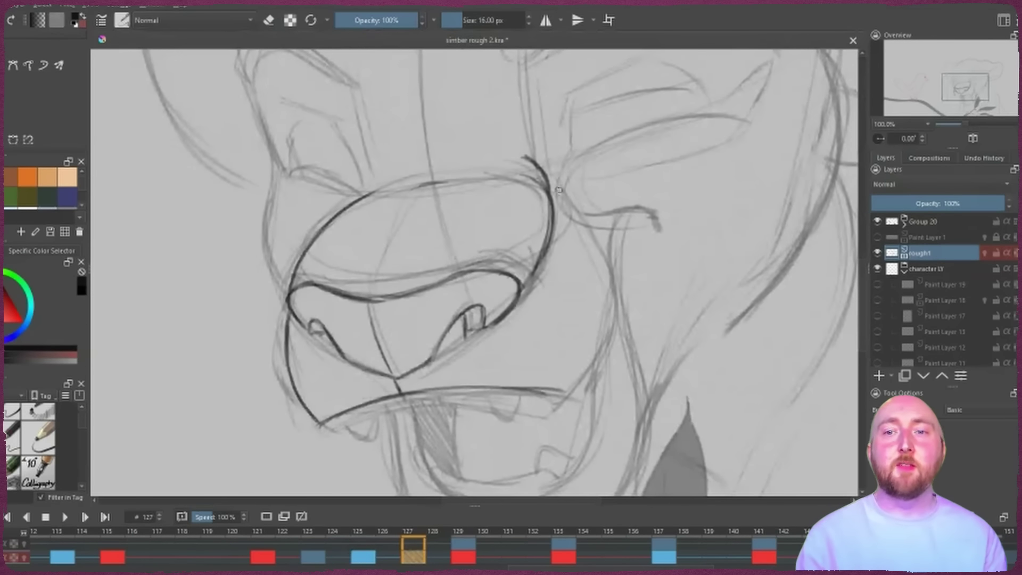
pyautogui.moveTo(551, 183)
pyautogui.mouseDown()
pyautogui.moveTo(579, 197)
pyautogui.moveTo(580, 215)
pyautogui.moveTo(660, 218)
pyautogui.mouseUp()
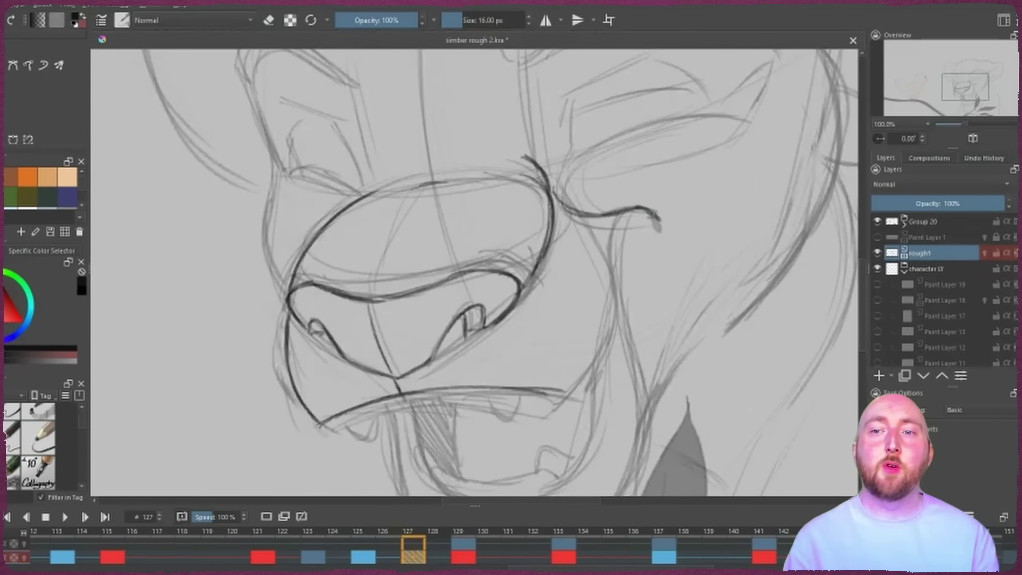
pyautogui.press(',')
pyautogui.press('.')
pyautogui.press(',')
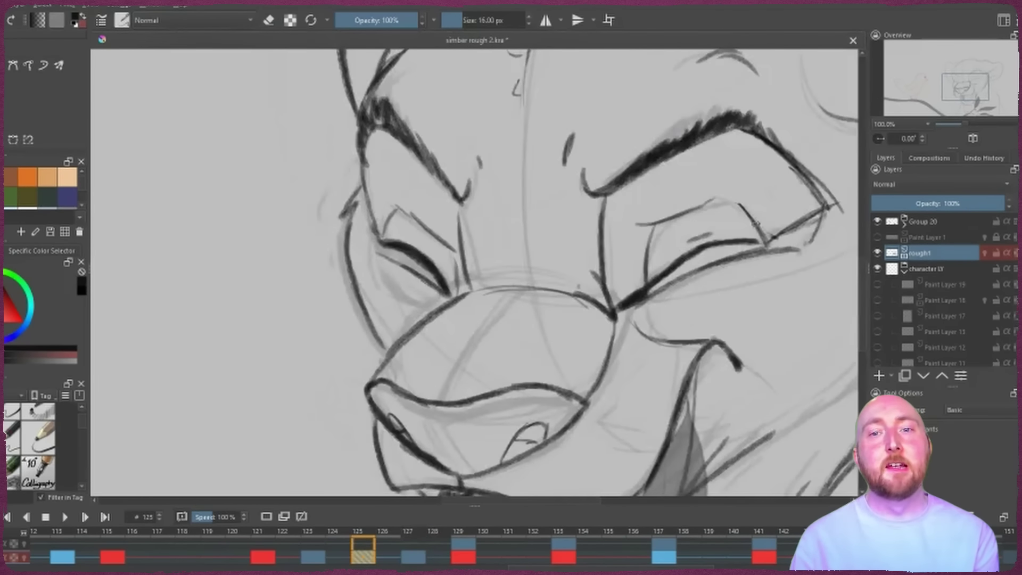
pyautogui.press('.')
# - Draw the cheek line curving down to the mouth, checking it against the neighbouring frame
pyautogui.moveTo(610, 224)
pyautogui.mouseDown()
pyautogui.moveTo(610, 284)
pyautogui.moveTo(560, 393)
pyautogui.mouseUp()
pyautogui.moveTo(660, 309); pyautogui.dragTo(625, 218)
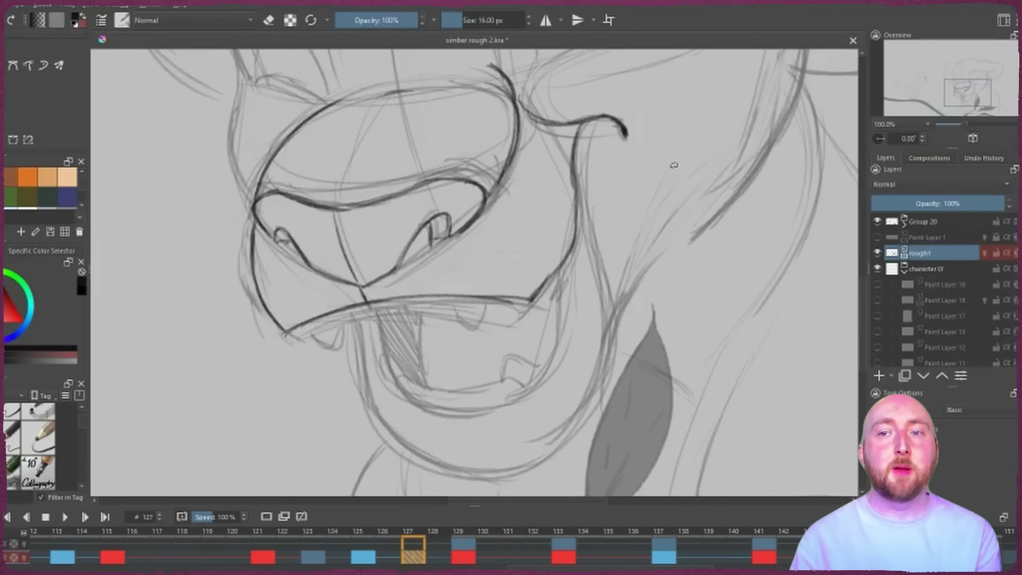
pyautogui.press('.')
pyautogui.press(',')
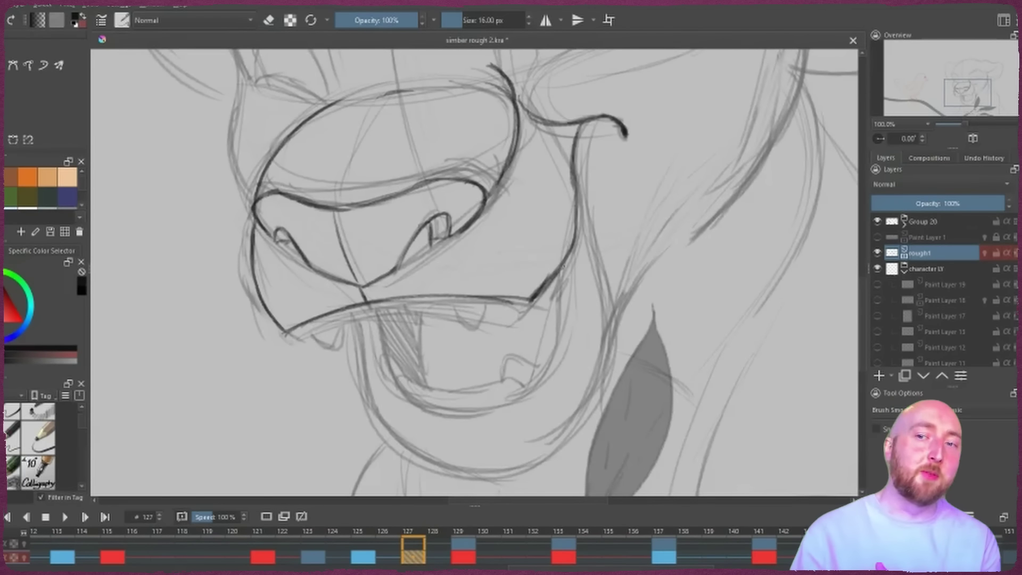
pyautogui.moveTo(527, 267); pyautogui.dragTo(566, 231)
pyautogui.press(',')
pyautogui.press('.')
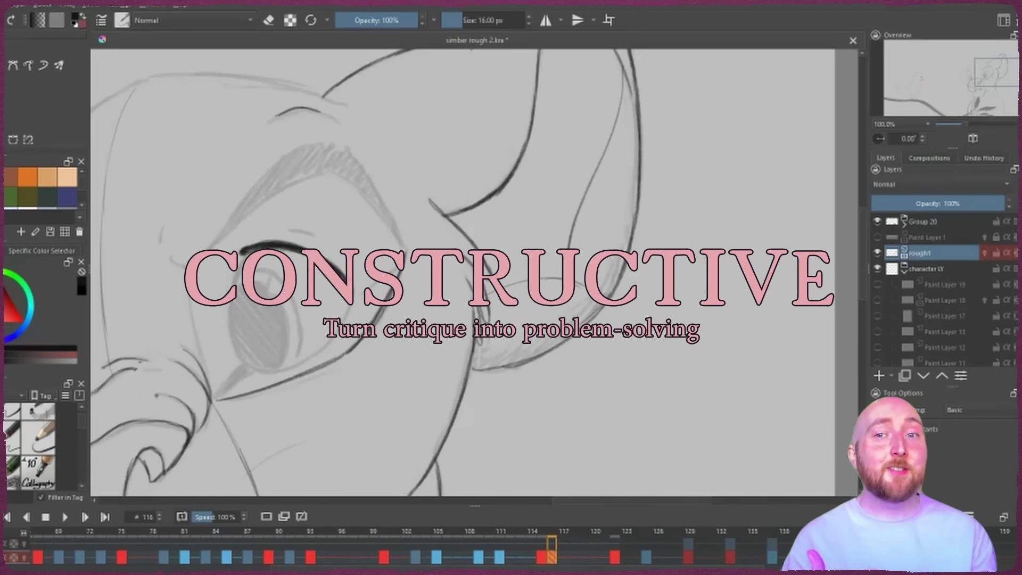
# - Sketch a line across the top of the head and a short stroke at its upper left
pyautogui.moveTo(349, 233); pyautogui.dragTo(357, 163)
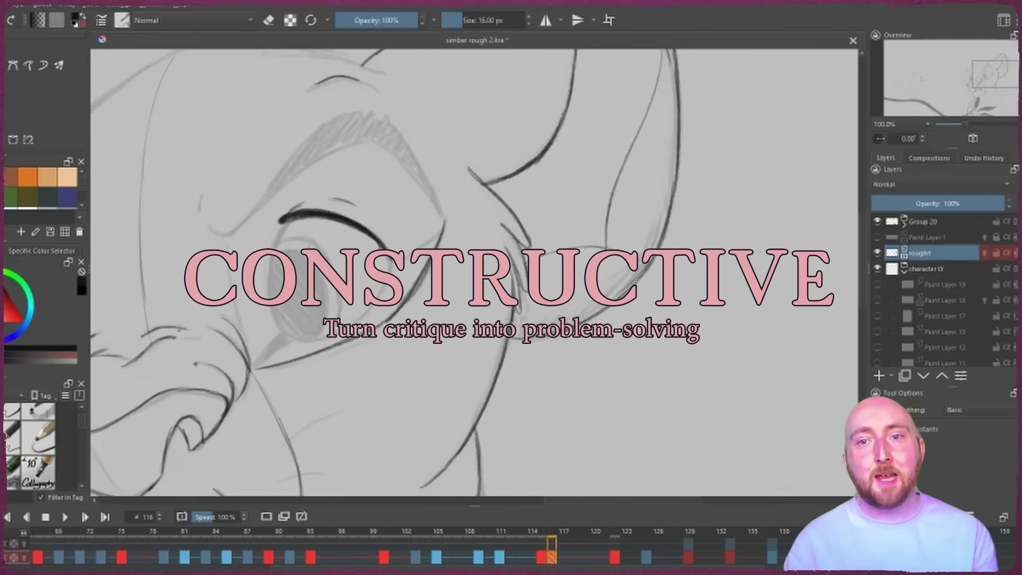
pyautogui.moveTo(371, 281); pyautogui.dragTo(415, 276)
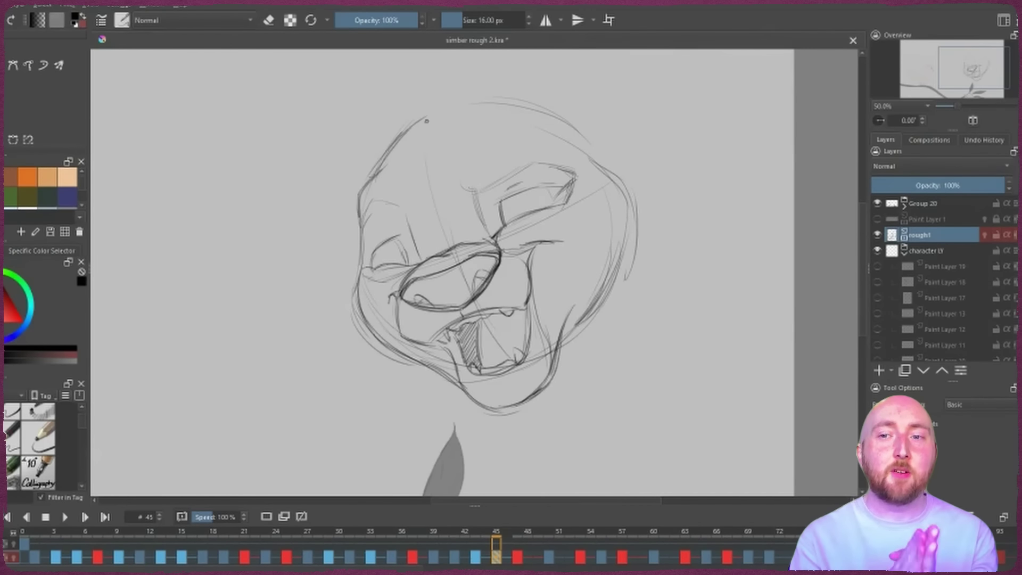
pyautogui.moveTo(426, 122); pyautogui.dragTo(568, 130)
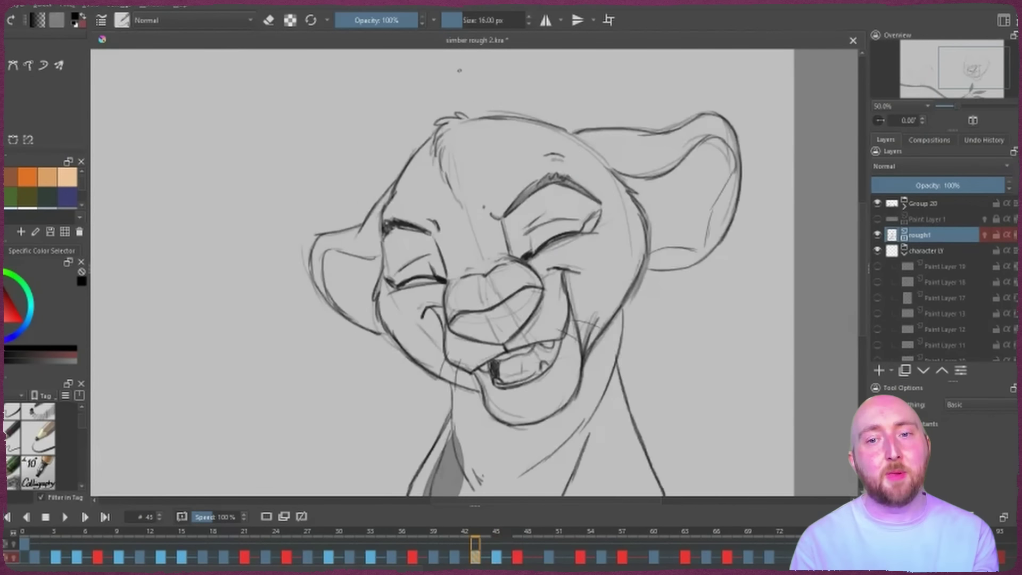
pyautogui.moveTo(405, 128); pyautogui.dragTo(428, 113)
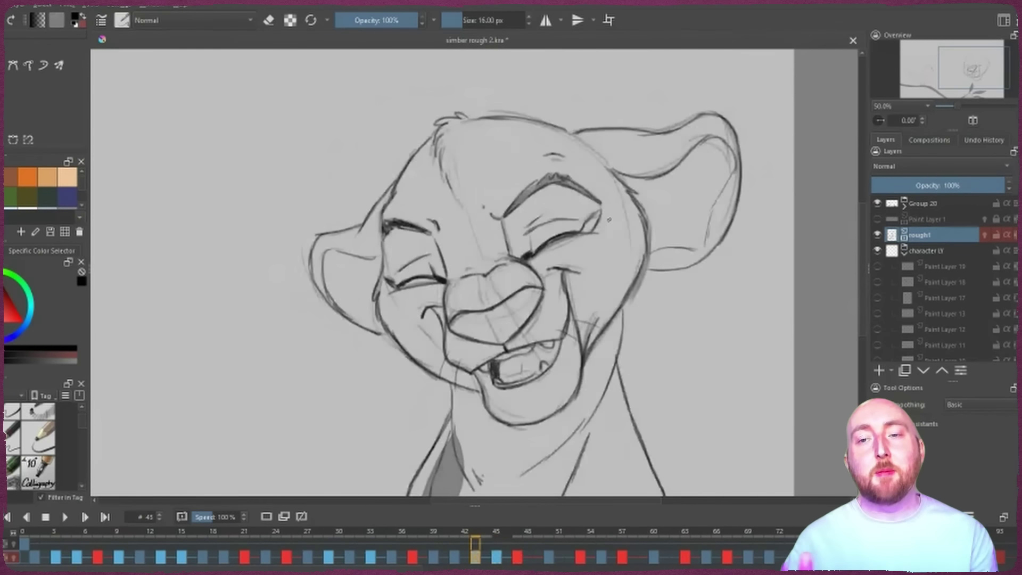
# - Turn on onion skins and sketch the right jaw and neck lines on frame 45
pyautogui.moveTo(440, 379); pyautogui.dragTo(453, 395)
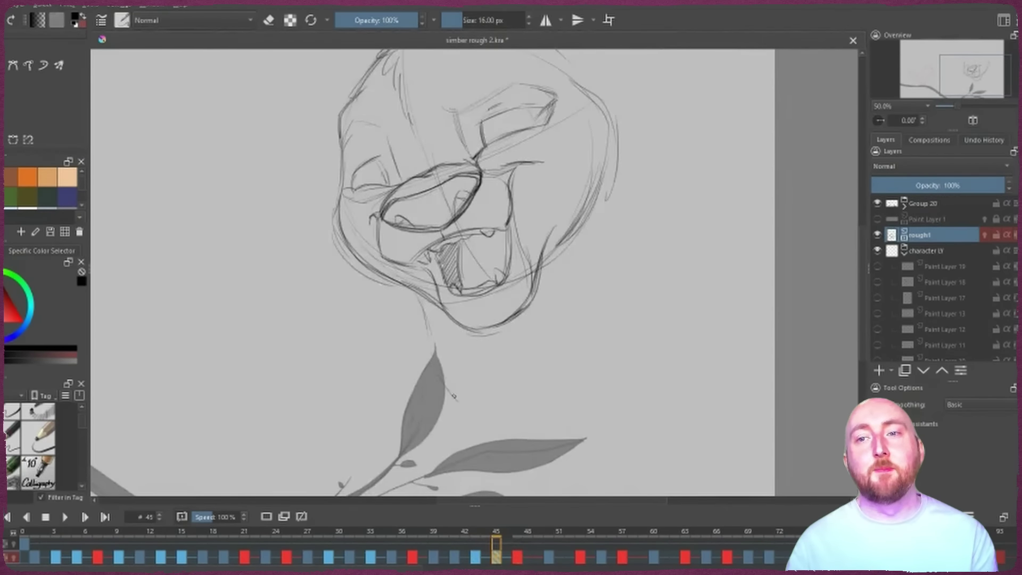
pyautogui.click(14, 557)
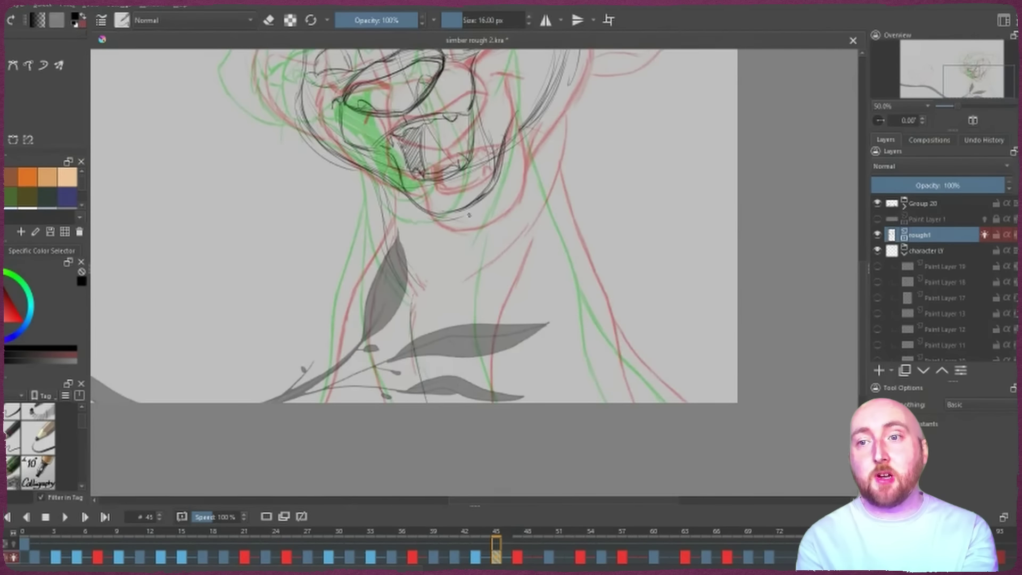
pyautogui.moveTo(552, 132); pyautogui.dragTo(501, 242)
pyautogui.moveTo(536, 184); pyautogui.dragTo(417, 301)
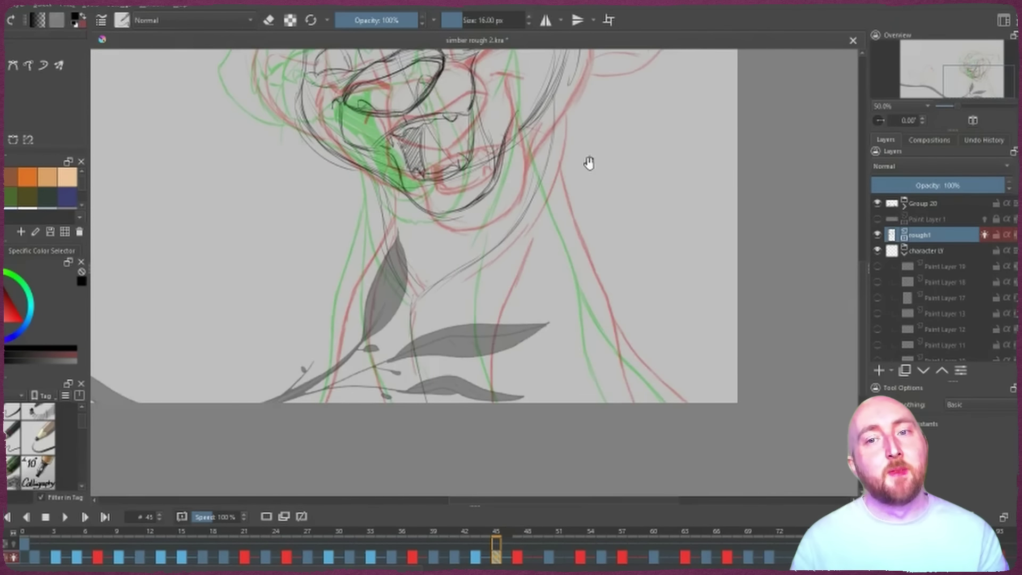
pyautogui.moveTo(589, 163); pyautogui.dragTo(535, 162)
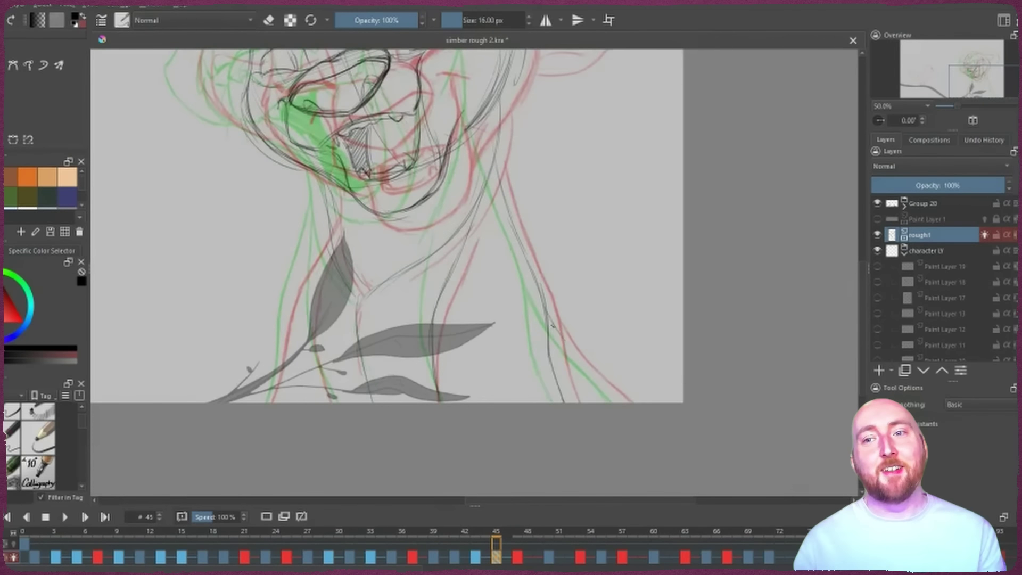
pyautogui.moveTo(445, 289); pyautogui.dragTo(581, 333)
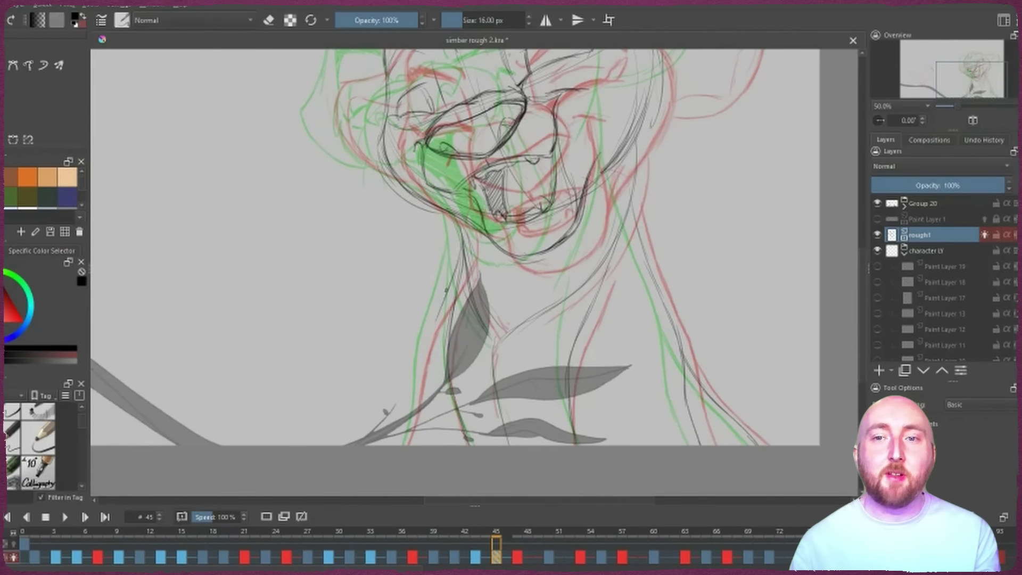
pyautogui.moveTo(632, 183); pyautogui.dragTo(297, 304)
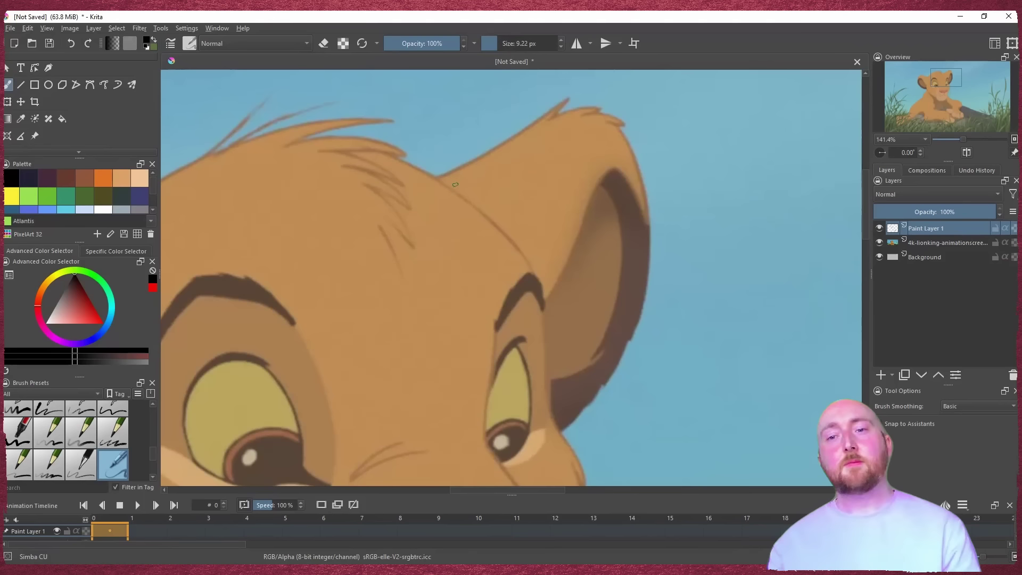
# - Draw dark test hair strokes over Simba's head and trace a clean-up stroke along the rough
pyautogui.moveTo(440, 172)
pyautogui.mouseDown()
pyautogui.moveTo(504, 215)
pyautogui.moveTo(551, 270)
pyautogui.mouseUp()
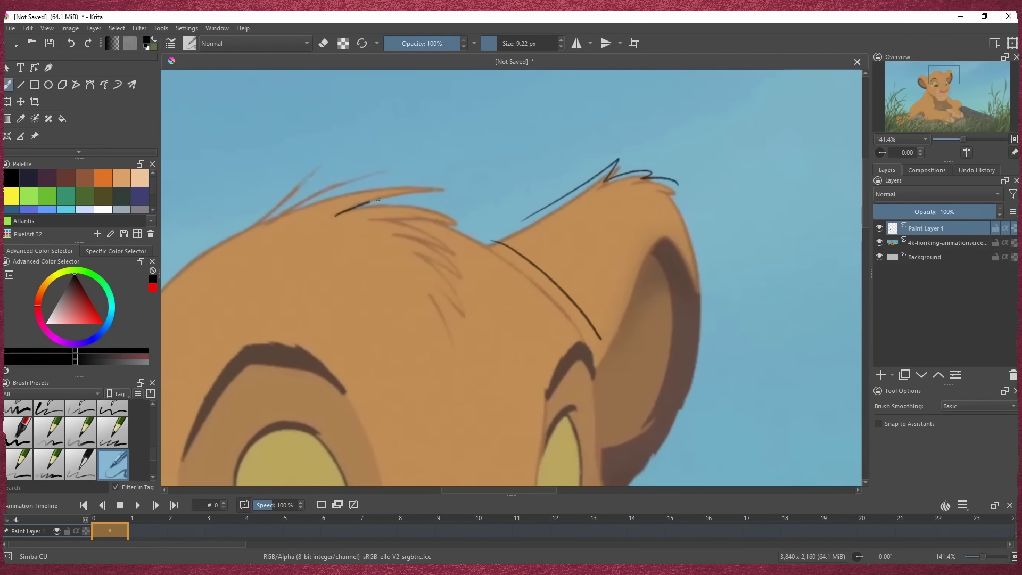
pyautogui.moveTo(281, 214); pyautogui.dragTo(351, 194)
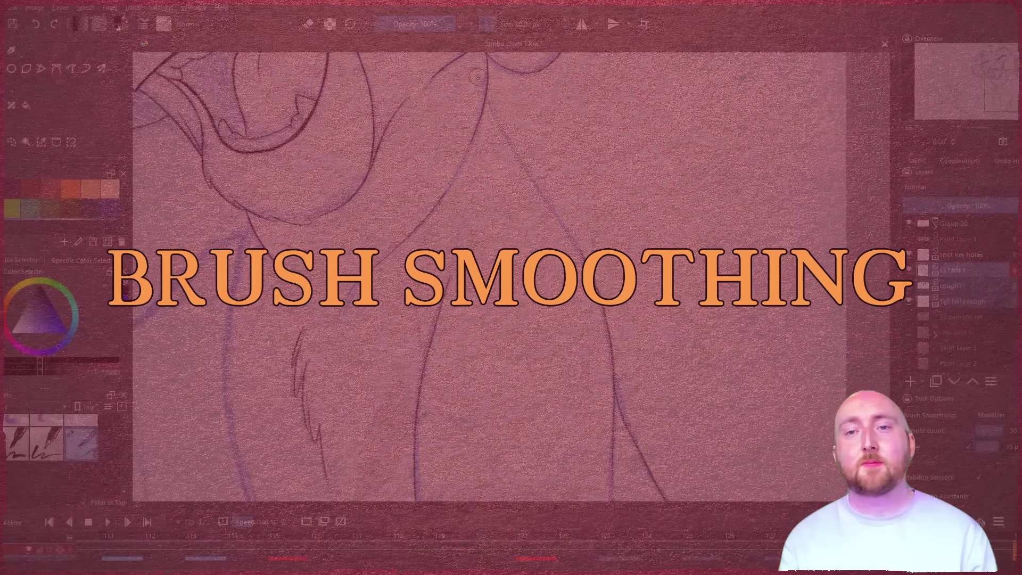
pyautogui.moveTo(477, 78); pyautogui.dragTo(598, 281)
# - Undo the clean-up stroke and redraw it over the rough line with Stabilizer smoothing
pyautogui.hotkey('ctrl', 'z')
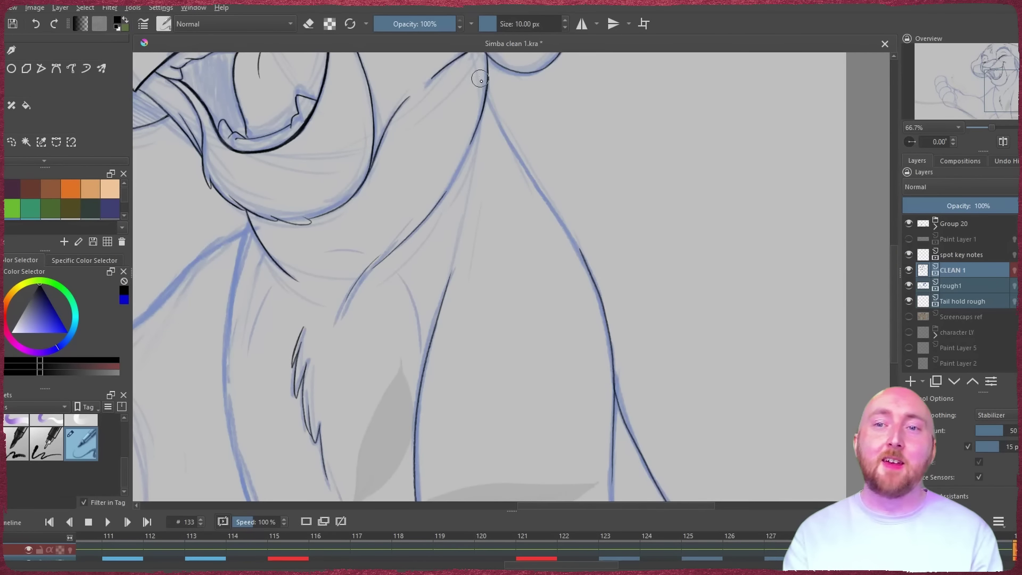
pyautogui.moveTo(485, 72)
pyautogui.mouseDown()
pyautogui.moveTo(516, 155)
pyautogui.moveTo(587, 267)
pyautogui.moveTo(603, 391)
pyautogui.mouseUp()
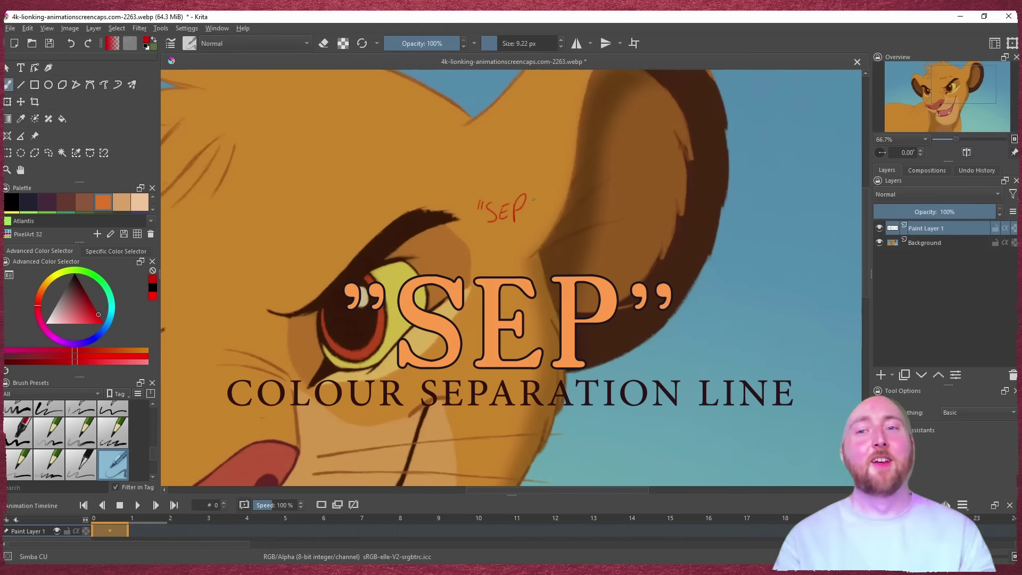
# - Draw a red arrow down from the SEP note and trace the brow separation line
pyautogui.moveTo(507, 233)
pyautogui.mouseDown()
pyautogui.moveTo(479, 263)
pyautogui.moveTo(500, 268)
pyautogui.mouseUp()
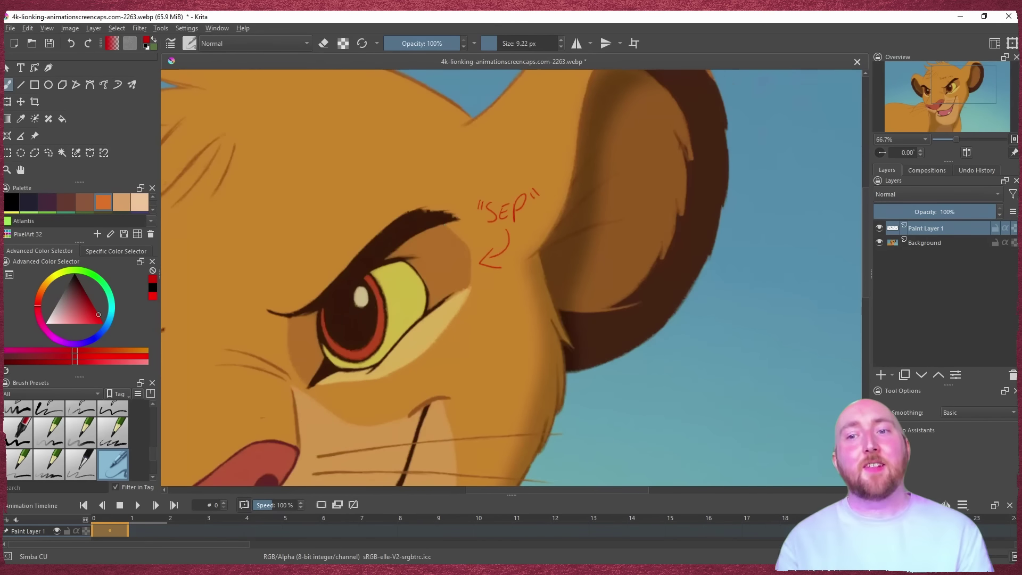
pyautogui.moveTo(446, 226)
pyautogui.mouseDown()
pyautogui.moveTo(465, 244)
pyautogui.moveTo(471, 277)
pyautogui.mouseUp()
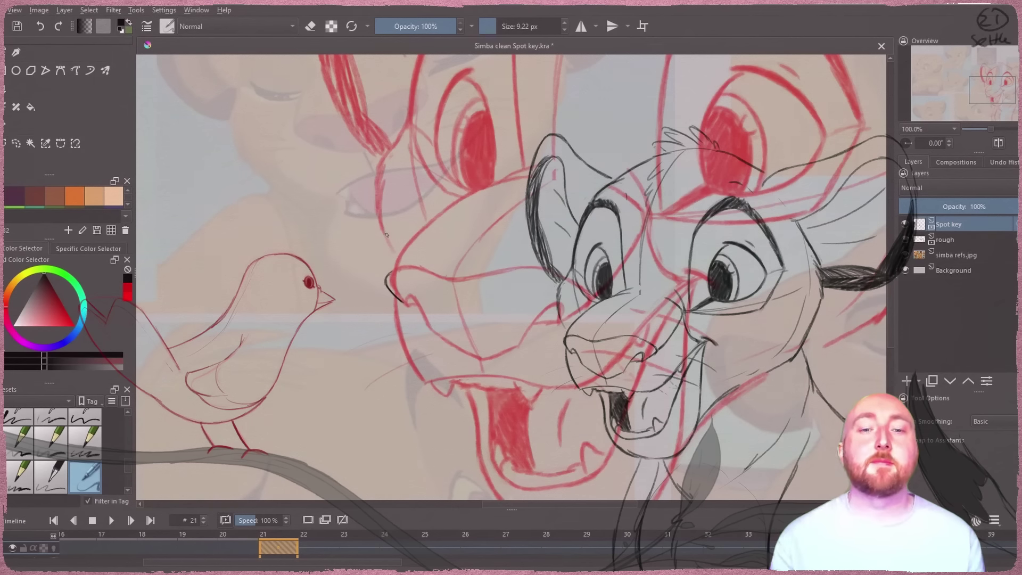
# - Ink a clean black nose line over the red rough, erasing where needed
pyautogui.moveTo(386, 277)
pyautogui.mouseDown()
pyautogui.moveTo(417, 270)
pyautogui.moveTo(400, 271)
pyautogui.moveTo(571, 292)
pyautogui.moveTo(669, 272)
pyautogui.moveTo(614, 242)
pyautogui.moveTo(591, 283)
pyautogui.mouseUp()
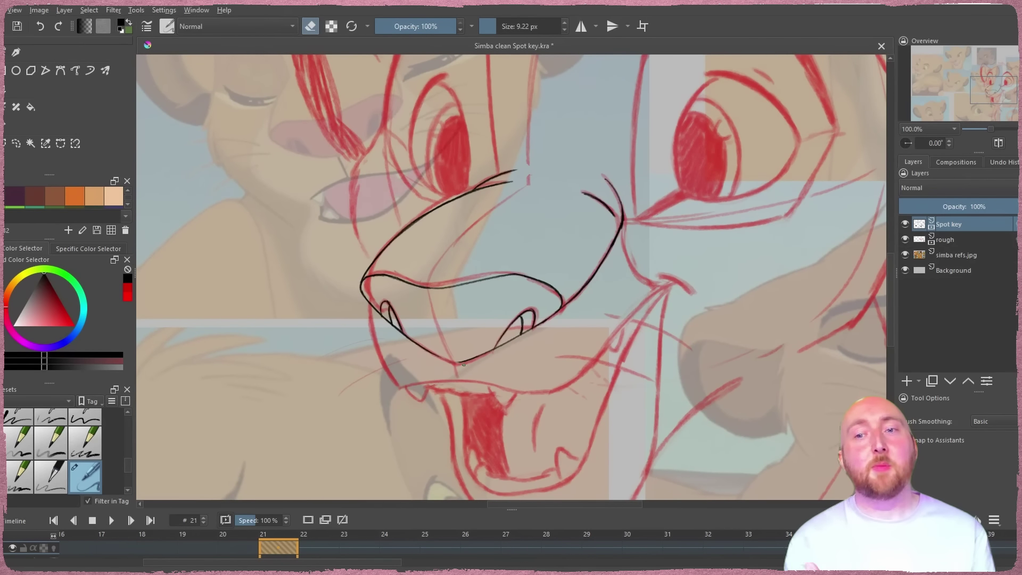
pyautogui.press('e')
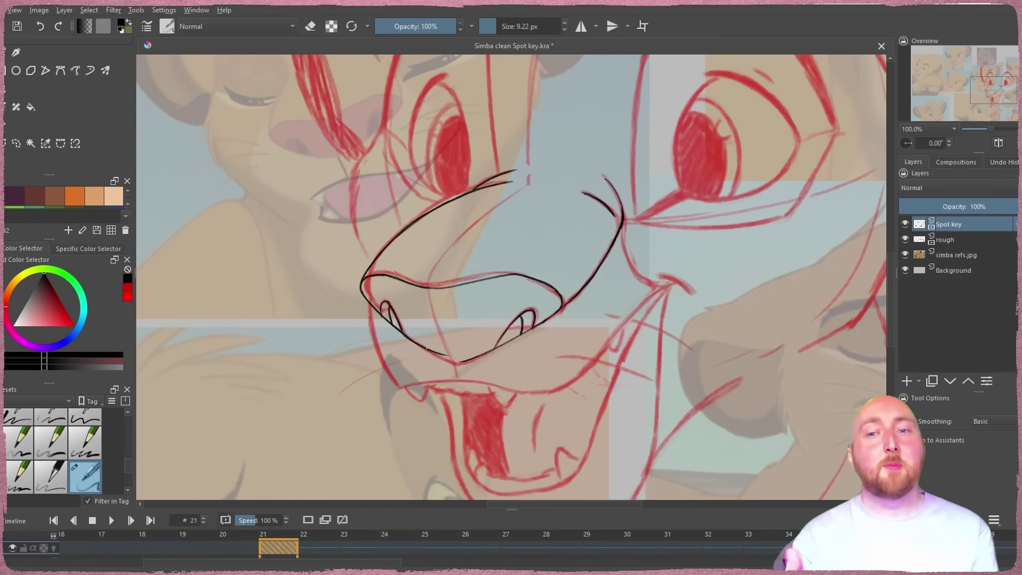
pyautogui.moveTo(495, 337); pyautogui.dragTo(653, 303)
pyautogui.press('e')
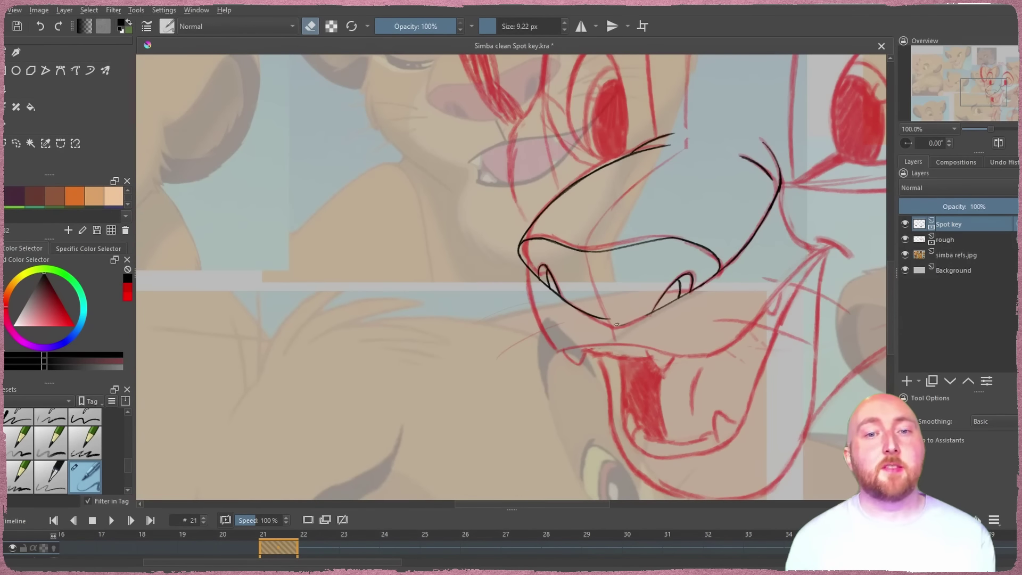
pyautogui.press('e')
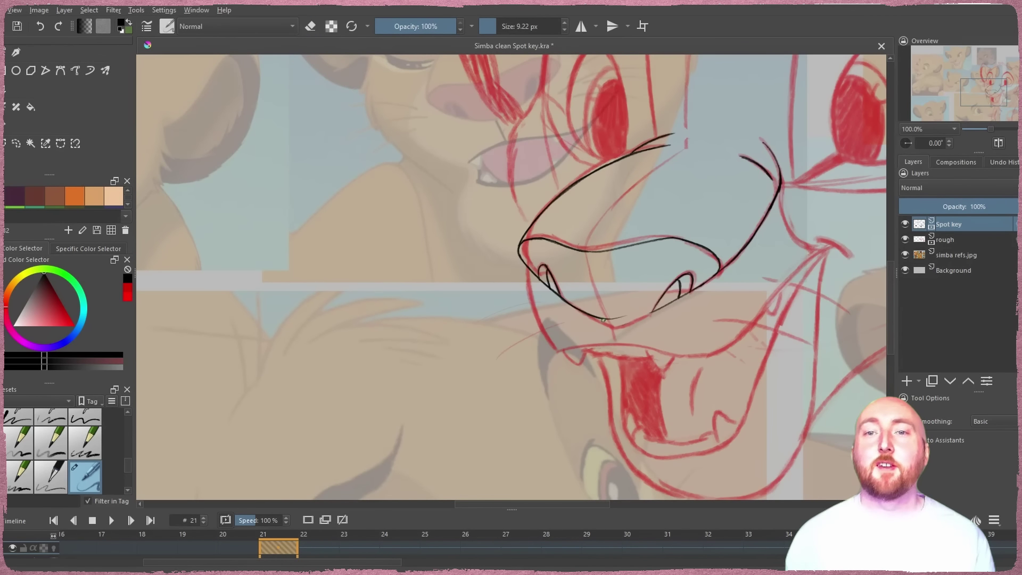
pyautogui.moveTo(669, 303)
pyautogui.mouseDown()
pyautogui.moveTo(509, 346)
pyautogui.moveTo(588, 318)
pyautogui.mouseUp()
# - Redo the short lower nose line to join the tooth line and add a stroke below the chin
pyautogui.hotkey('ctrl', 'z')
pyautogui.moveTo(509, 346); pyautogui.dragTo(585, 319)
pyautogui.press('e')
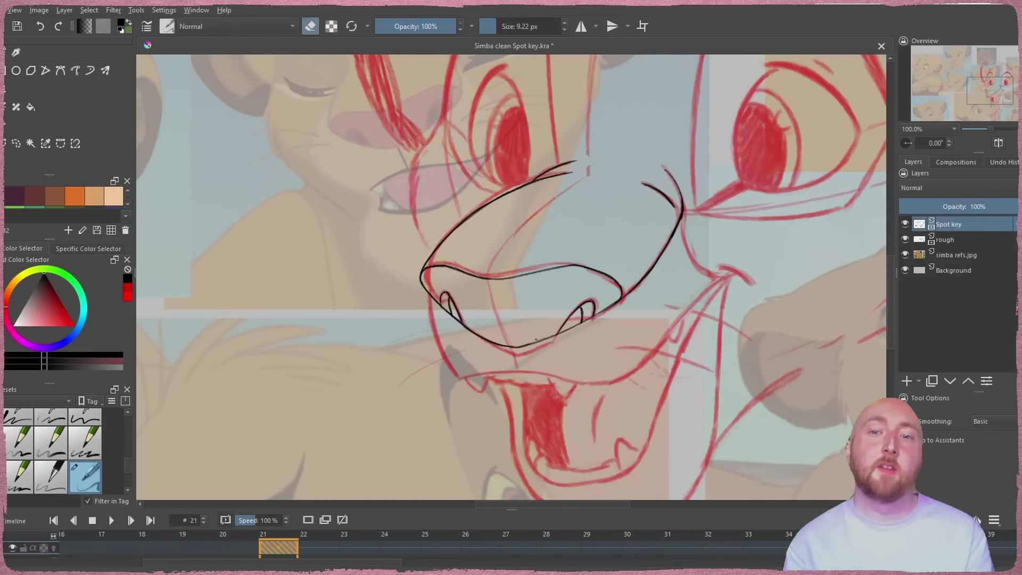
pyautogui.moveTo(582, 341); pyautogui.dragTo(545, 334)
pyautogui.press('e')
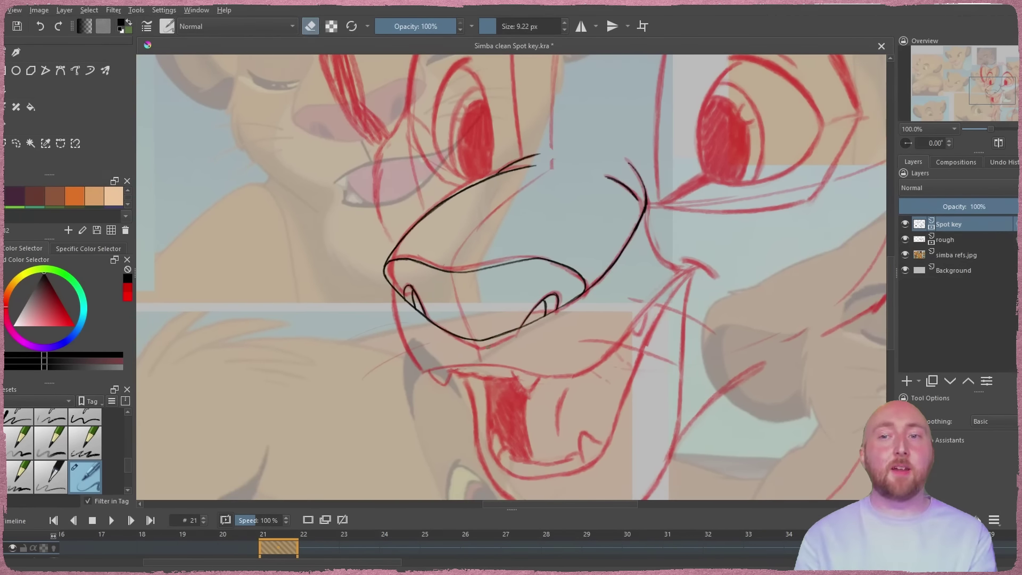
pyautogui.press('e')
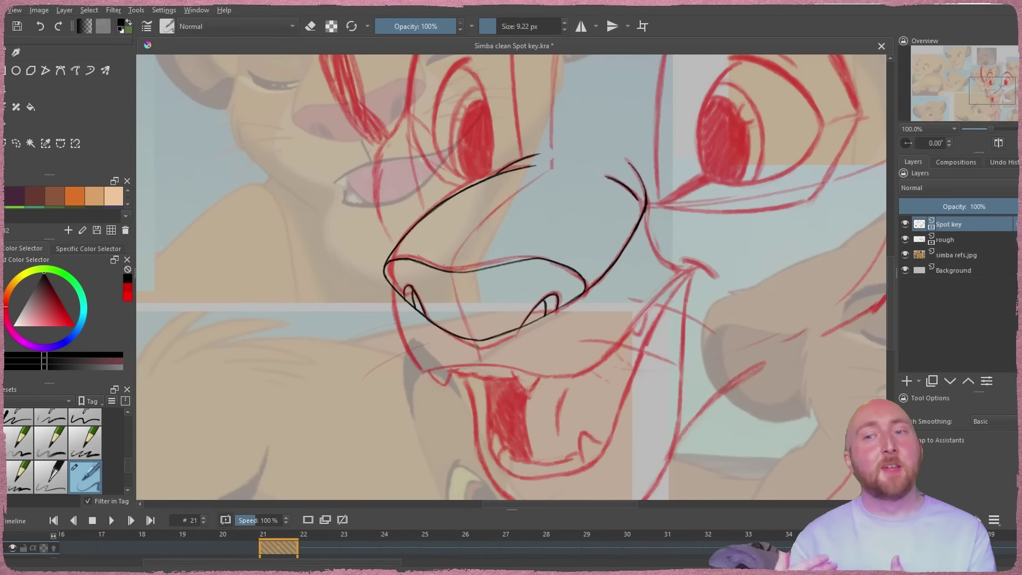
pyautogui.moveTo(477, 340); pyautogui.dragTo(481, 362)
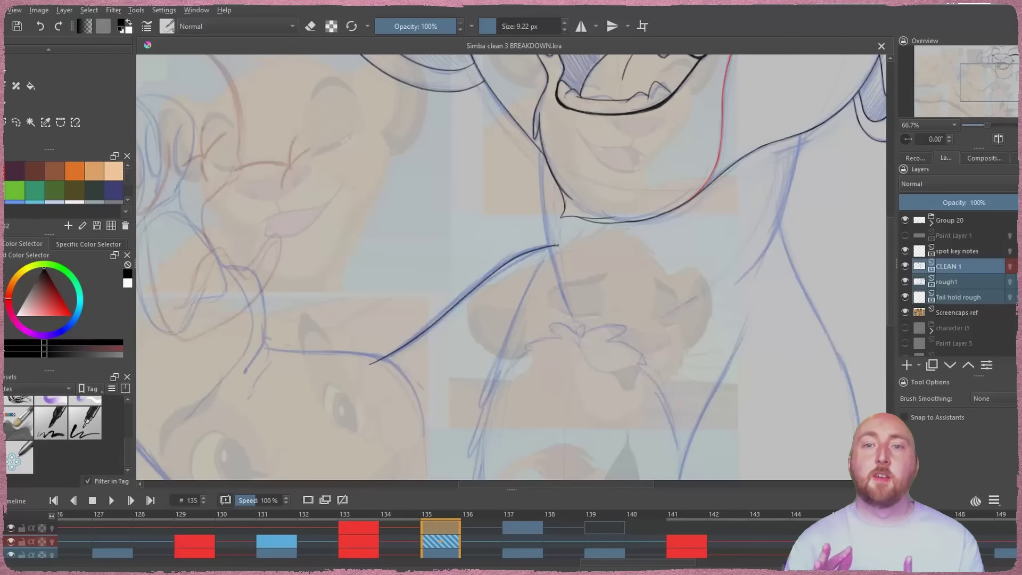
# - Redraw the long ink line toward the chin and retrace the blue line running down from the mouth
pyautogui.hotkey('ctrl', 'z')
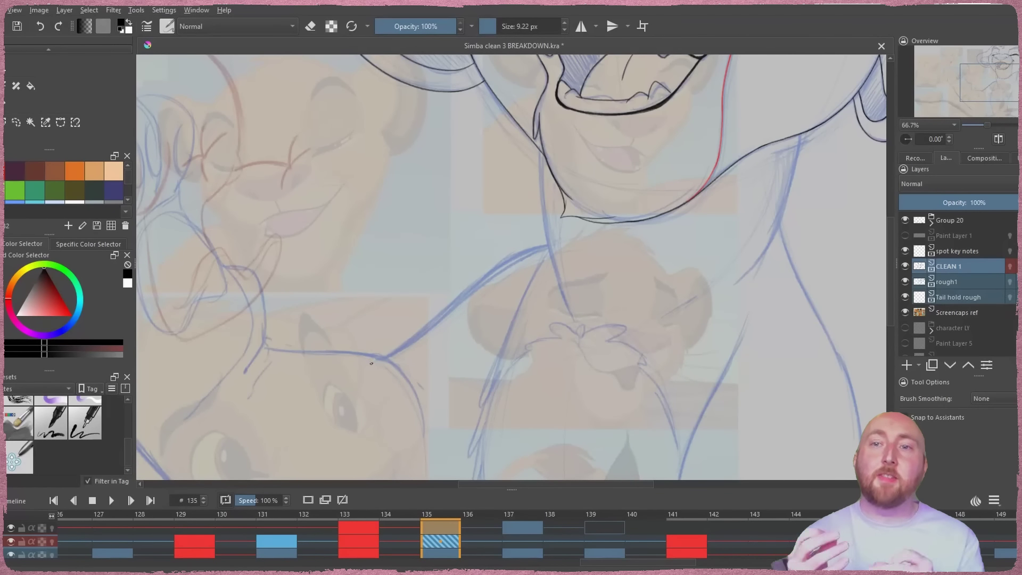
pyautogui.moveTo(370, 365)
pyautogui.mouseDown()
pyautogui.moveTo(477, 284)
pyautogui.moveTo(558, 245)
pyautogui.mouseUp()
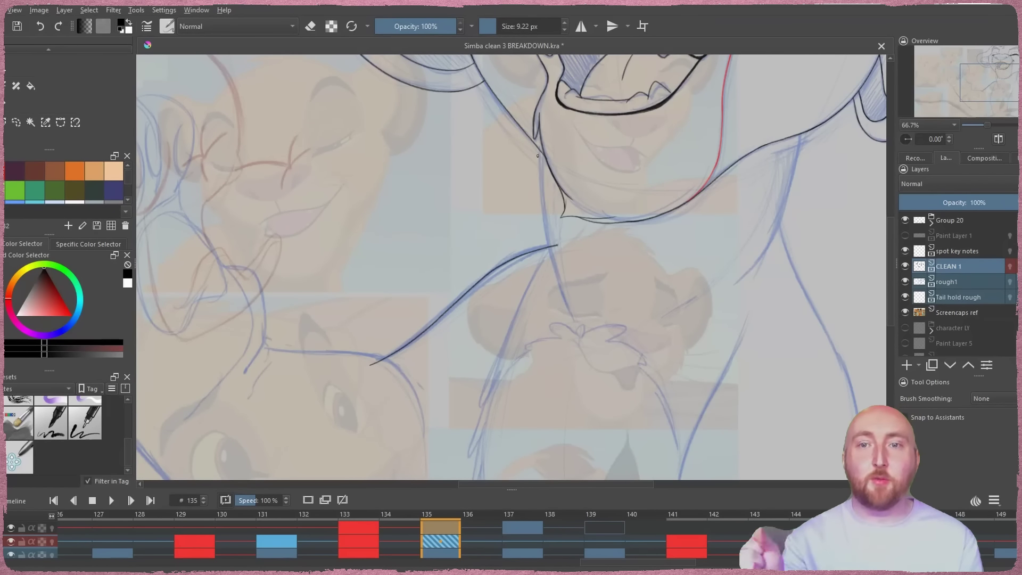
pyautogui.moveTo(539, 149); pyautogui.dragTo(567, 311)
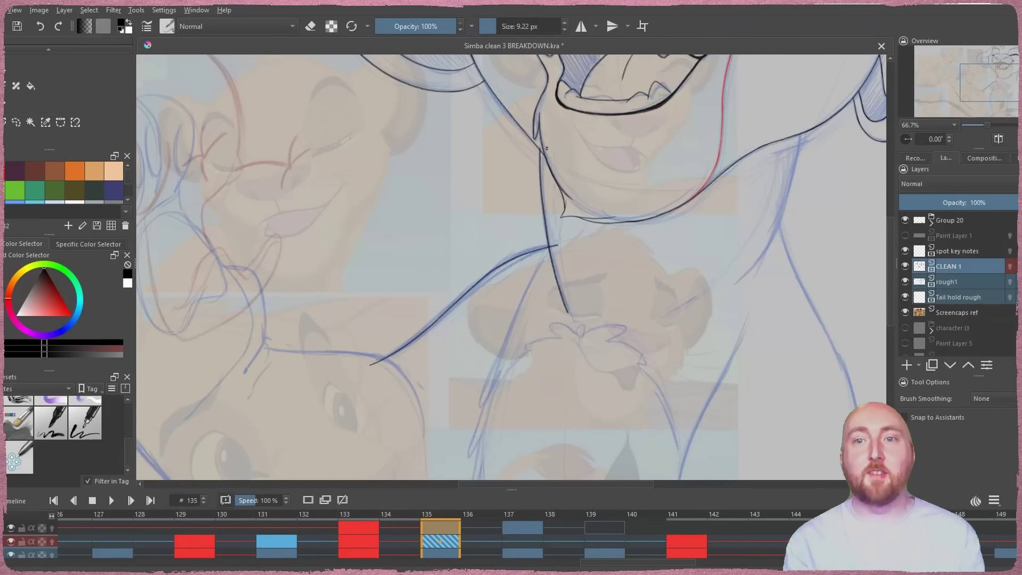
pyautogui.hotkey('ctrl', 'z')
pyautogui.moveTo(540, 150); pyautogui.dragTo(574, 320)
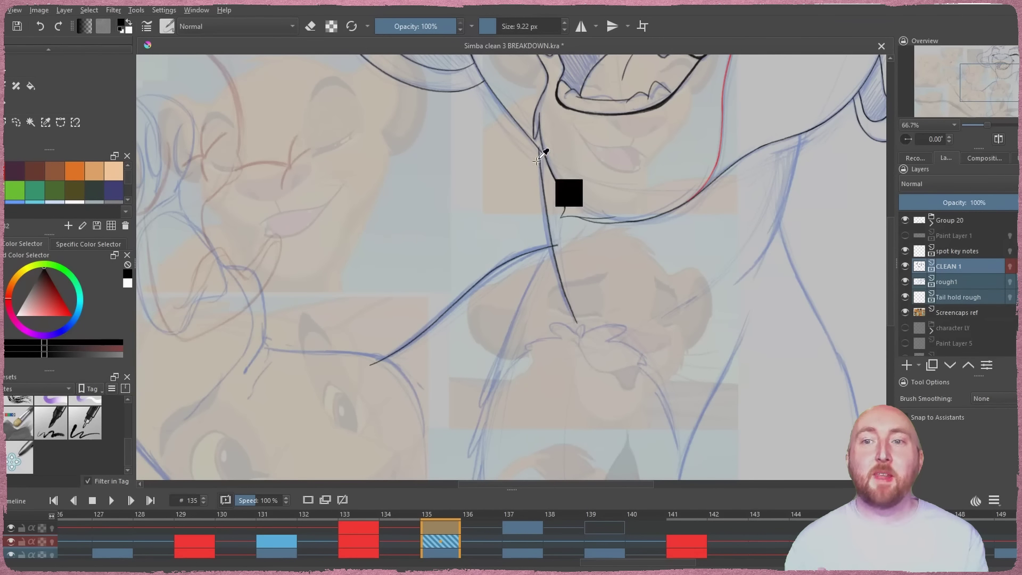
pyautogui.hotkey('ctrl', 'z')
pyautogui.moveTo(537, 149); pyautogui.dragTo(571, 320)
pyautogui.hotkey('ctrl', 'z')
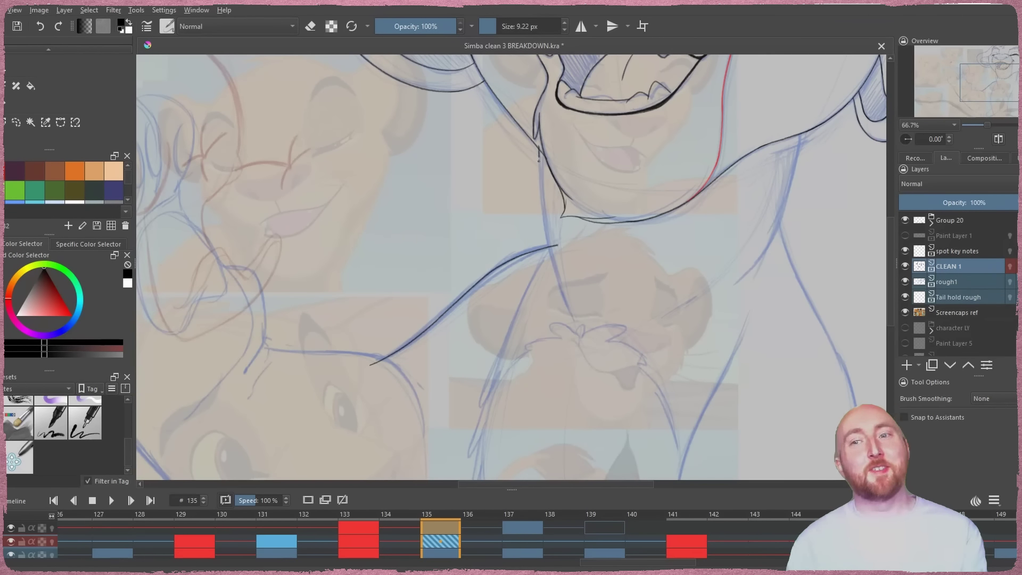
pyautogui.moveTo(538, 150); pyautogui.dragTo(572, 320)
# - Ink the blue rough line running toward the lower left
pyautogui.moveTo(463, 321); pyautogui.dragTo(451, 321)
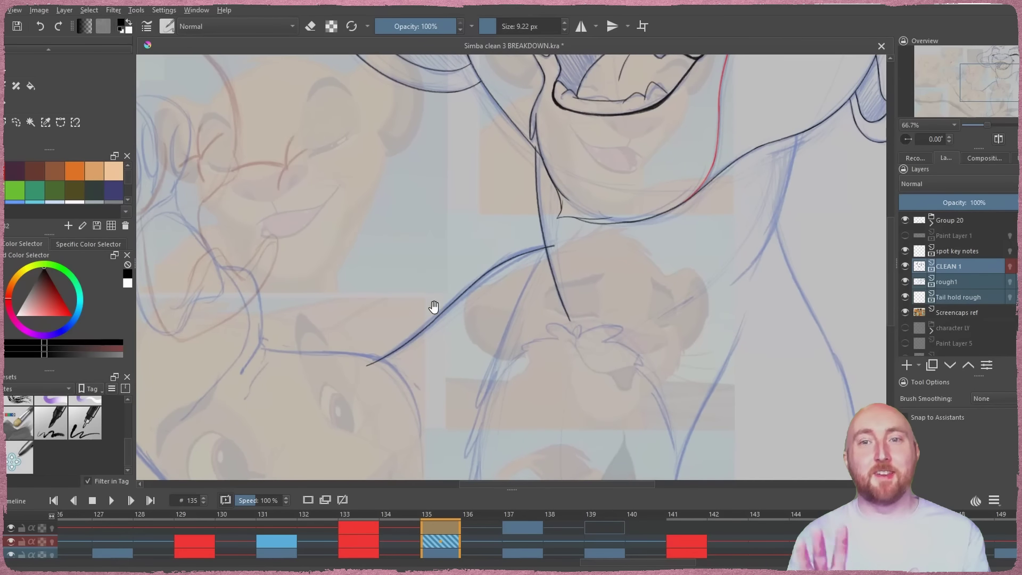
pyautogui.moveTo(264, 348); pyautogui.dragTo(346, 354)
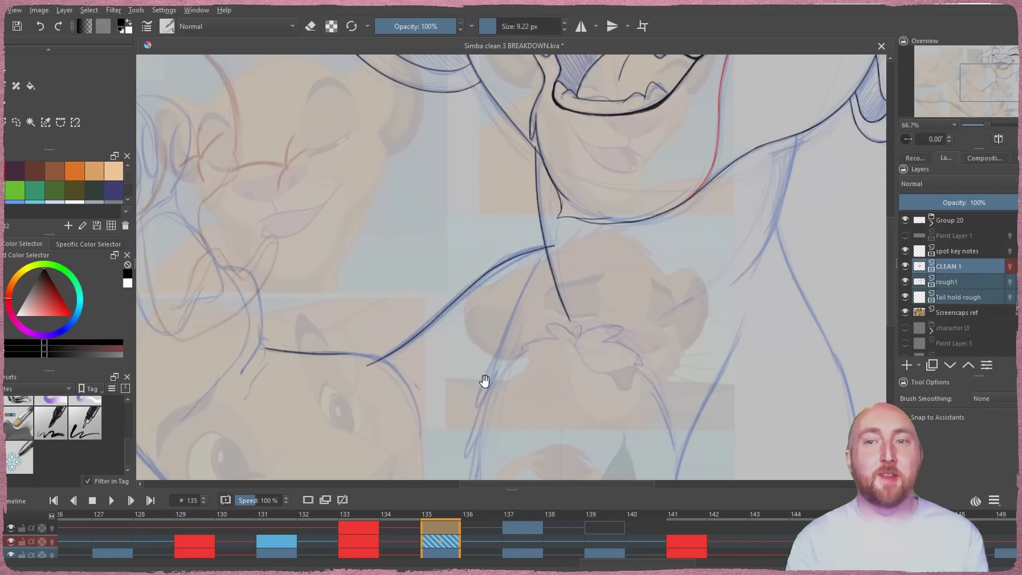
pyautogui.moveTo(484, 380); pyautogui.dragTo(500, 305)
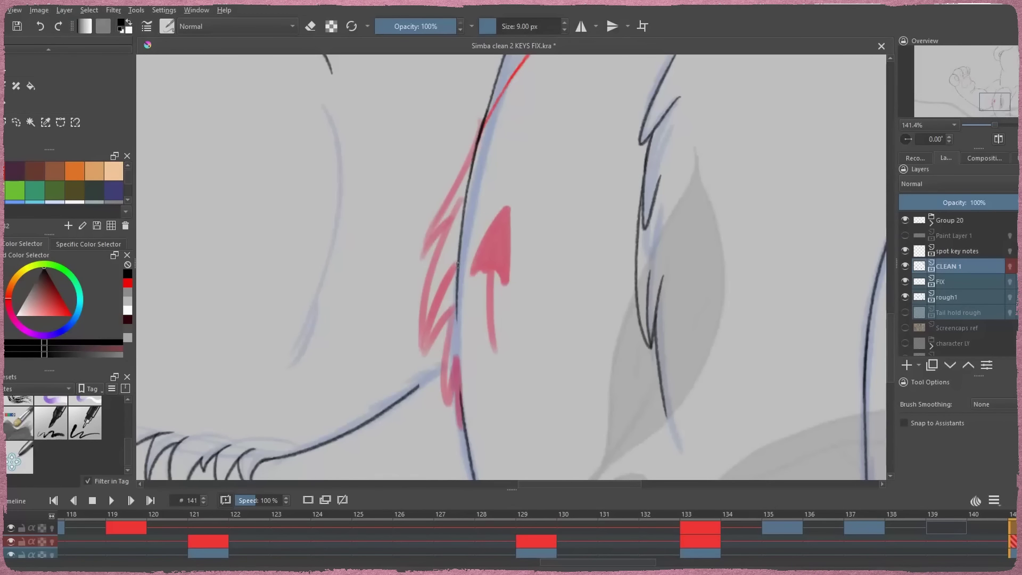
# - Jump to keyframe 141 and ink the jagged fur tufts in black along the red rough
pyautogui.moveTo(458, 264); pyautogui.dragTo(462, 413)
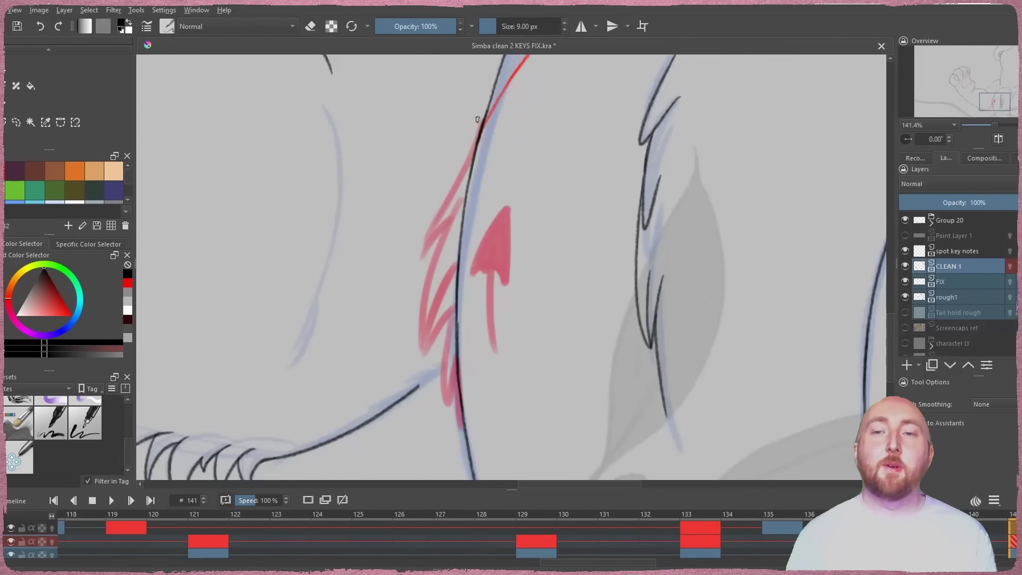
pyautogui.press('.')
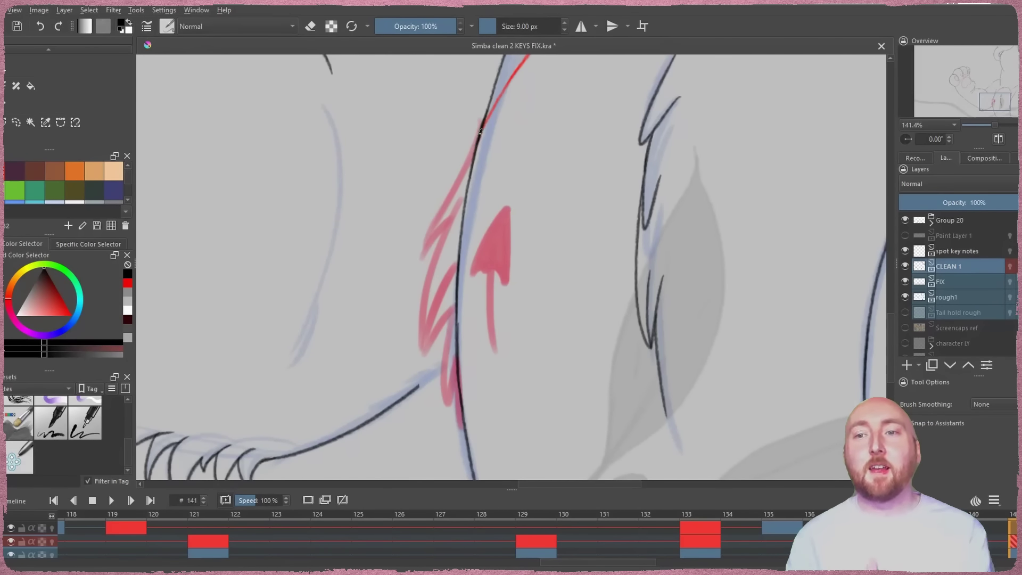
pyautogui.moveTo(480, 132); pyautogui.dragTo(444, 200)
pyautogui.hotkey('ctrl', 'z')
pyautogui.moveTo(479, 133); pyautogui.dragTo(422, 258)
pyautogui.moveTo(452, 216); pyautogui.dragTo(423, 260)
pyautogui.moveTo(459, 203)
pyautogui.mouseDown()
pyautogui.moveTo(419, 322)
pyautogui.moveTo(454, 264)
pyautogui.mouseUp()
pyautogui.moveTo(423, 343); pyautogui.dragTo(471, 297)
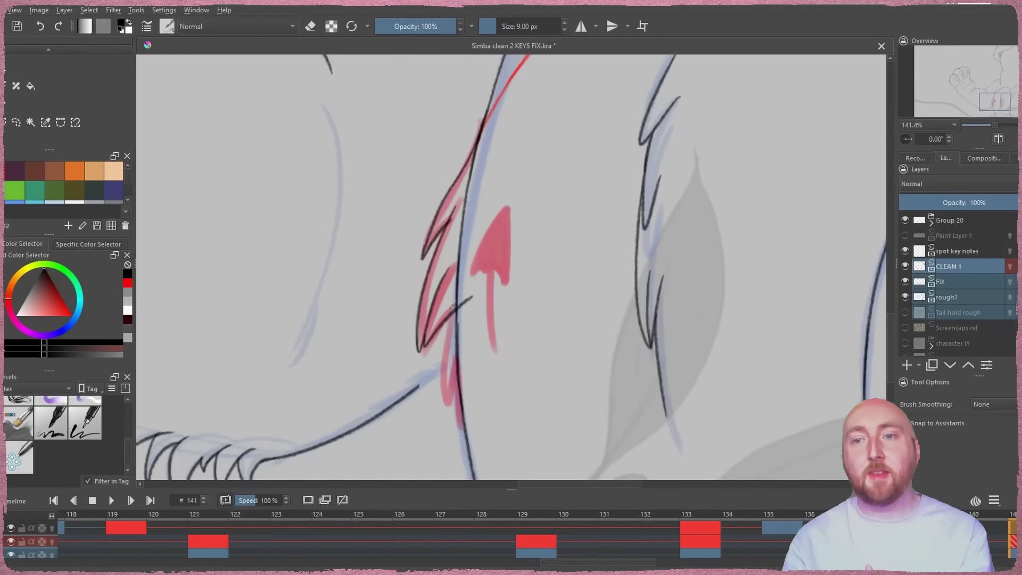
pyautogui.moveTo(443, 406)
pyautogui.mouseDown()
pyautogui.moveTo(454, 310)
pyautogui.moveTo(461, 351)
pyautogui.mouseUp()
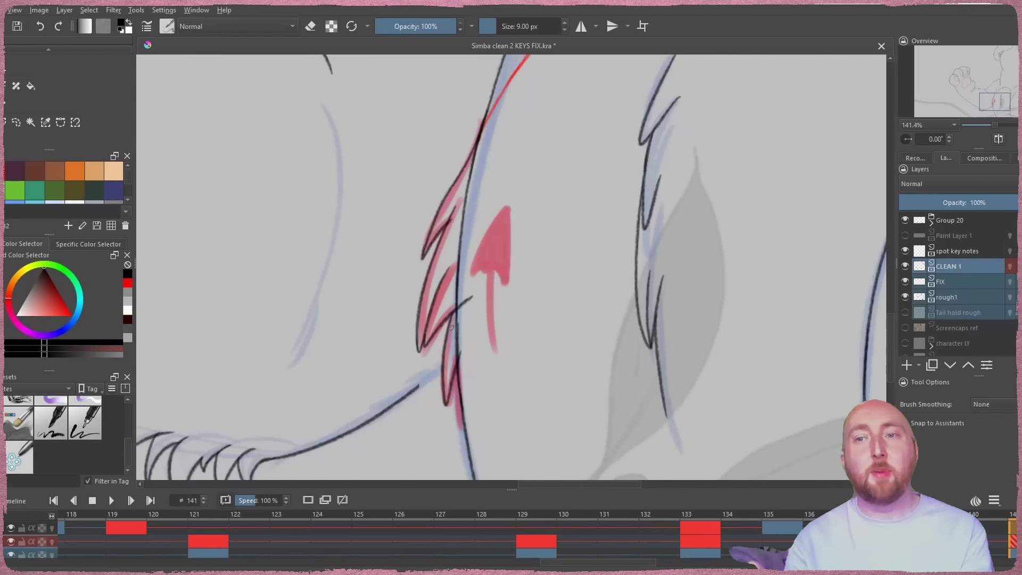
pyautogui.press('e')
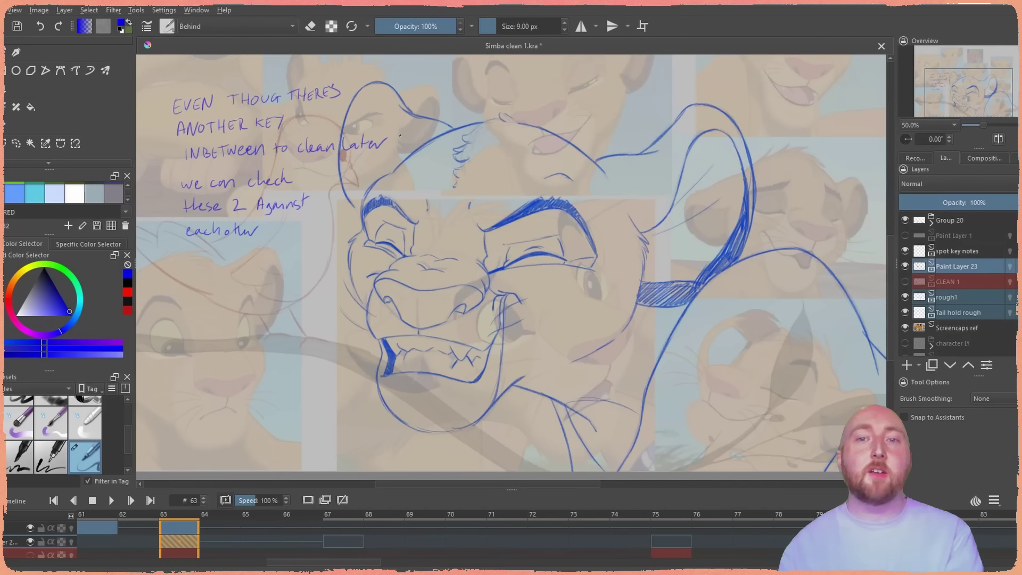
# - Show the CLEAN 1 layer and flip between the smile keys at frames 63 and 75
pyautogui.press('.')
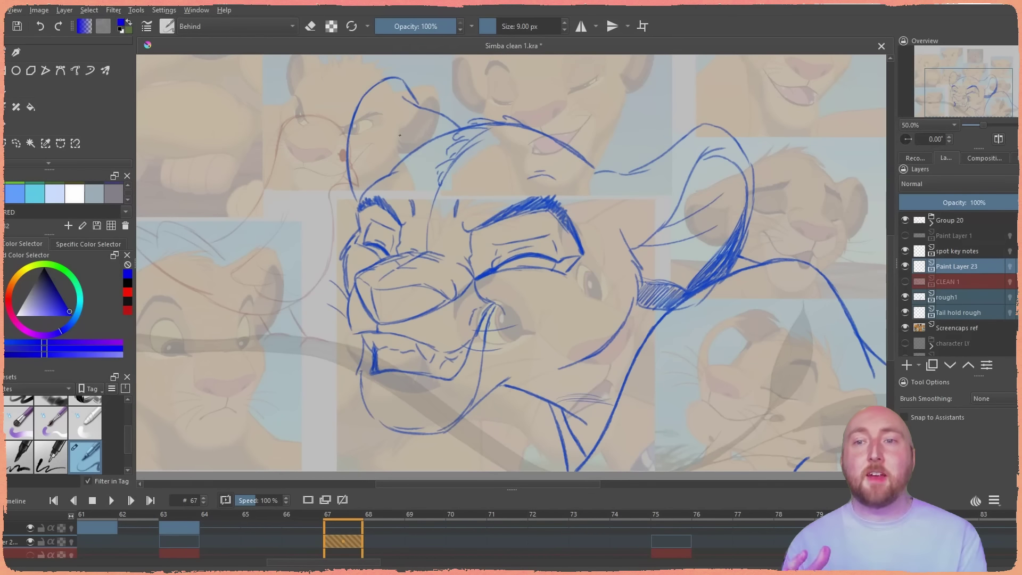
pyautogui.press(',')
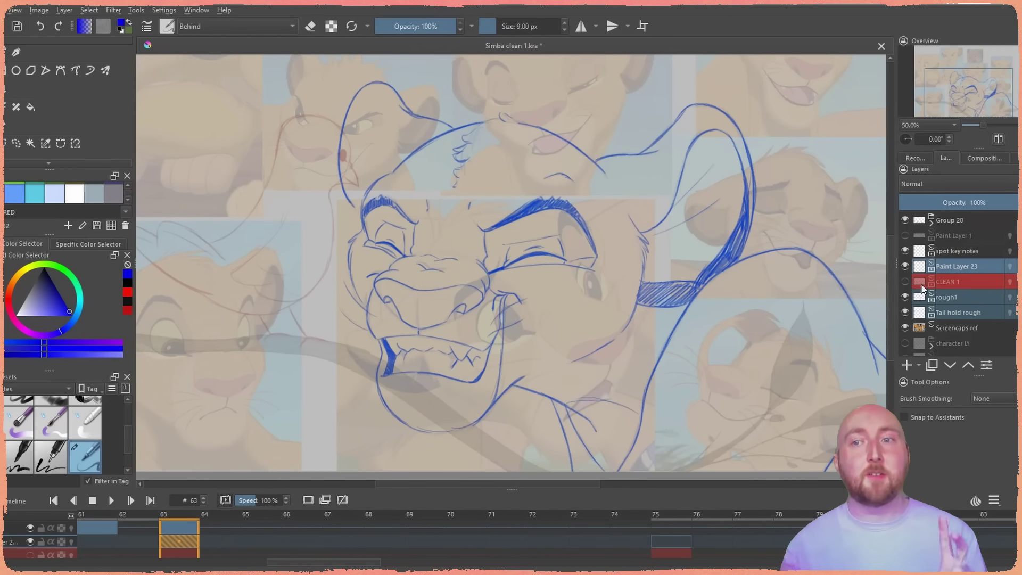
pyautogui.click(905, 282)
pyautogui.press('.')
pyautogui.press(',')
pyautogui.press('.')
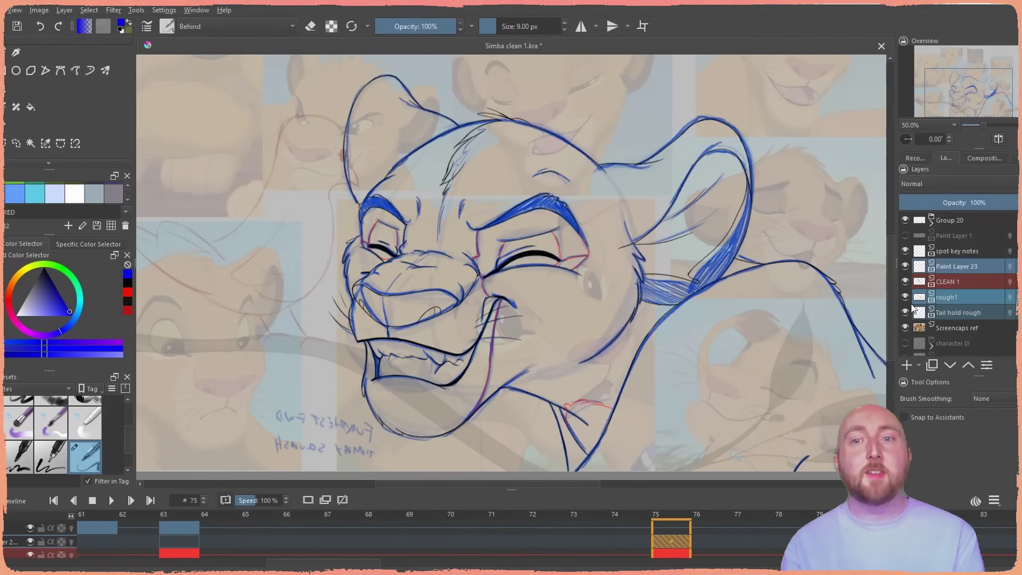
# - Fade the rough1 layer to about 27% opacity, hide it, and select Paint Layer 23
pyautogui.click(956, 298)
pyautogui.moveTo(948, 202)
pyautogui.mouseDown()
pyautogui.moveTo(935, 202)
pyautogui.moveTo(962, 202)
pyautogui.mouseUp()
pyautogui.click(905, 297)
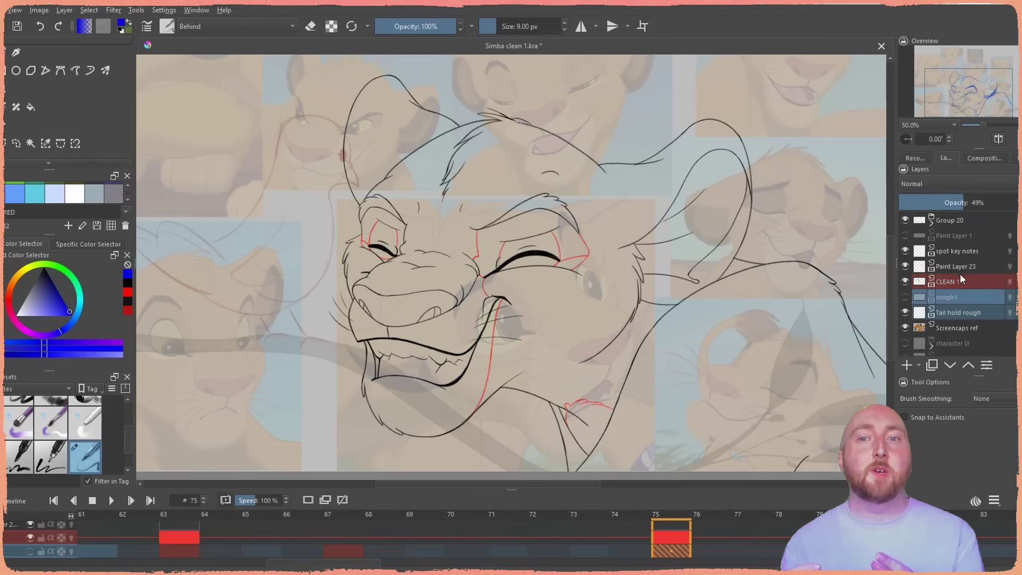
pyautogui.click(947, 279)
pyautogui.click(978, 267)
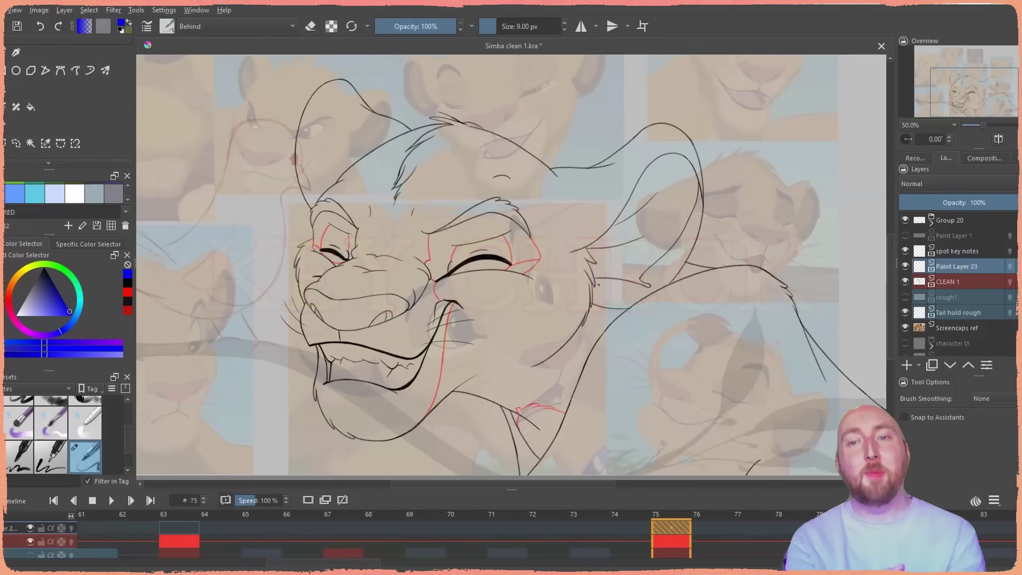
# - Flip repeatedly between keys 63 and 75 to compare the smile drawings
pyautogui.press('.')
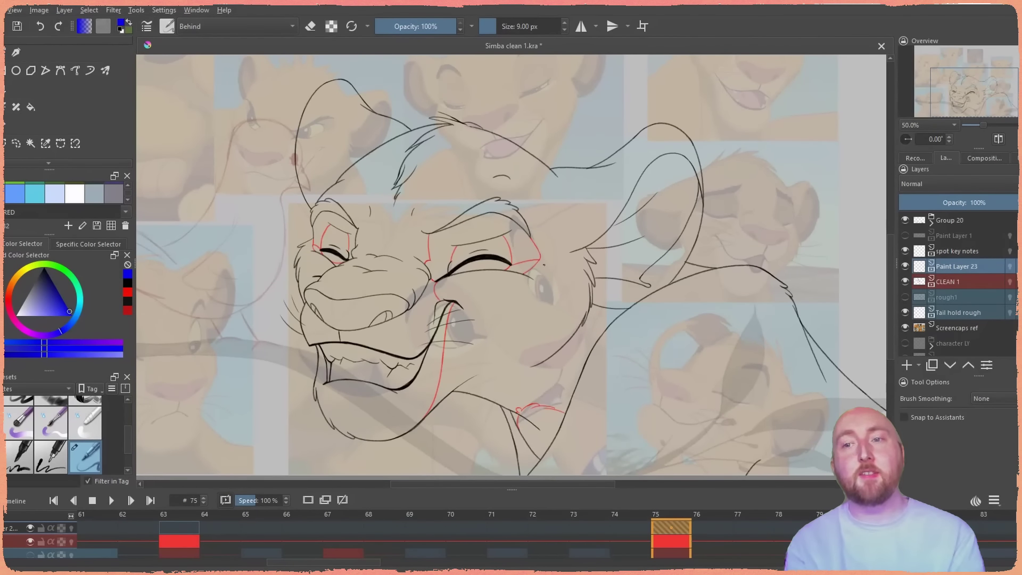
pyautogui.press(',')
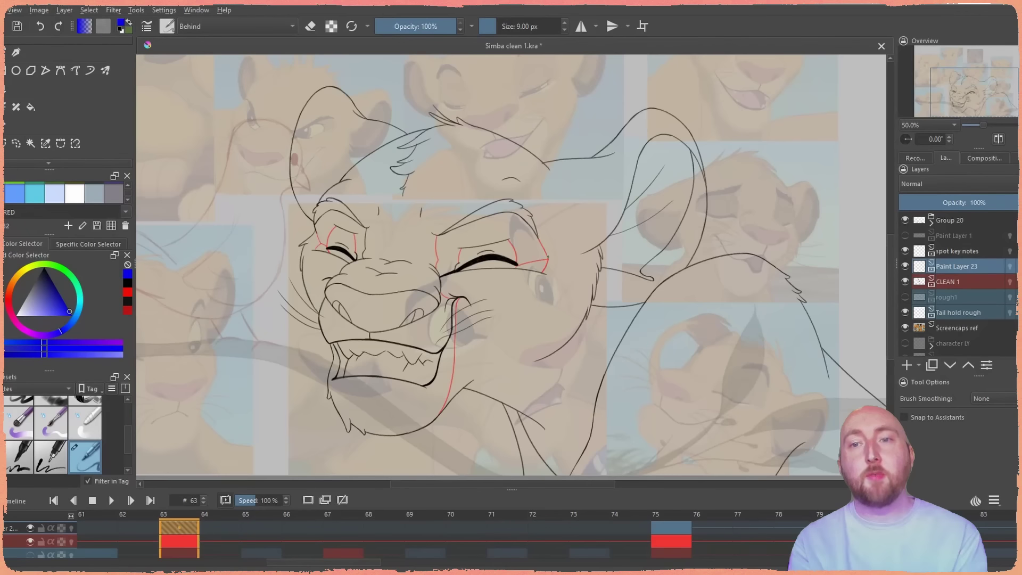
pyautogui.press('.')
pyautogui.press(',')
pyautogui.press('.')
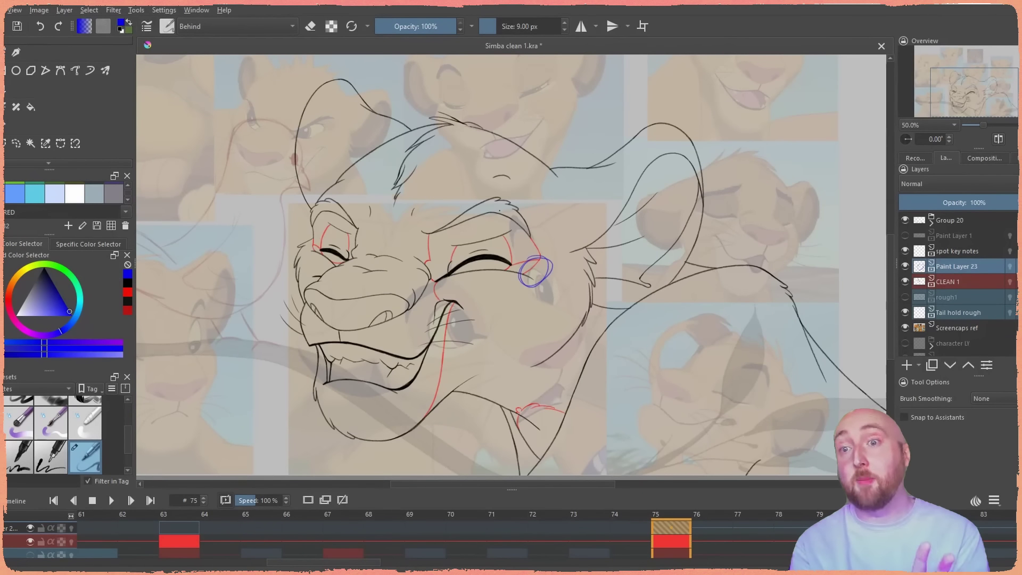
pyautogui.press(',')
pyautogui.press('.')
pyautogui.press(',')
pyautogui.press('.')
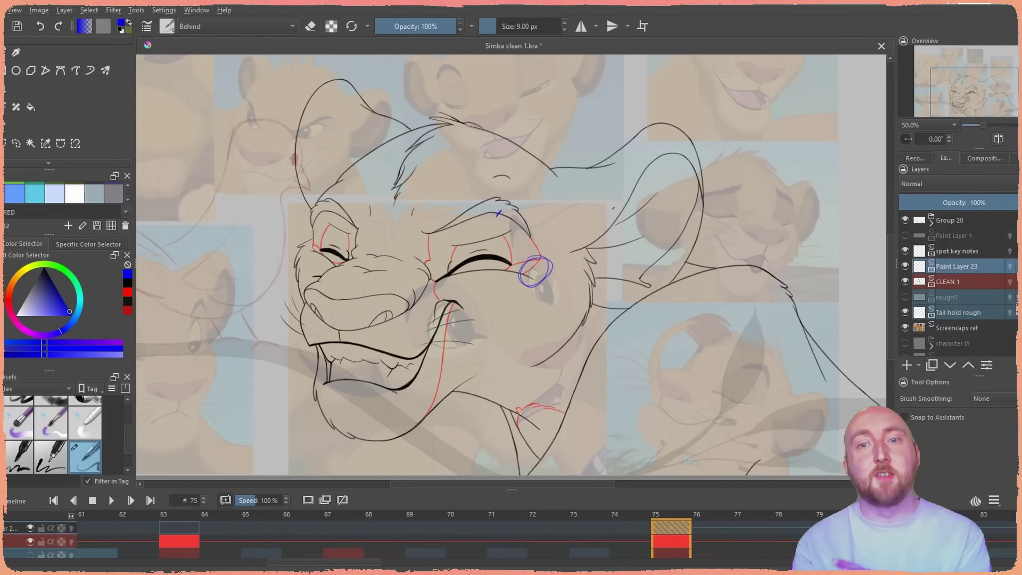
pyautogui.press(',')
pyautogui.press('.')
pyautogui.press(',')
pyautogui.press('.')
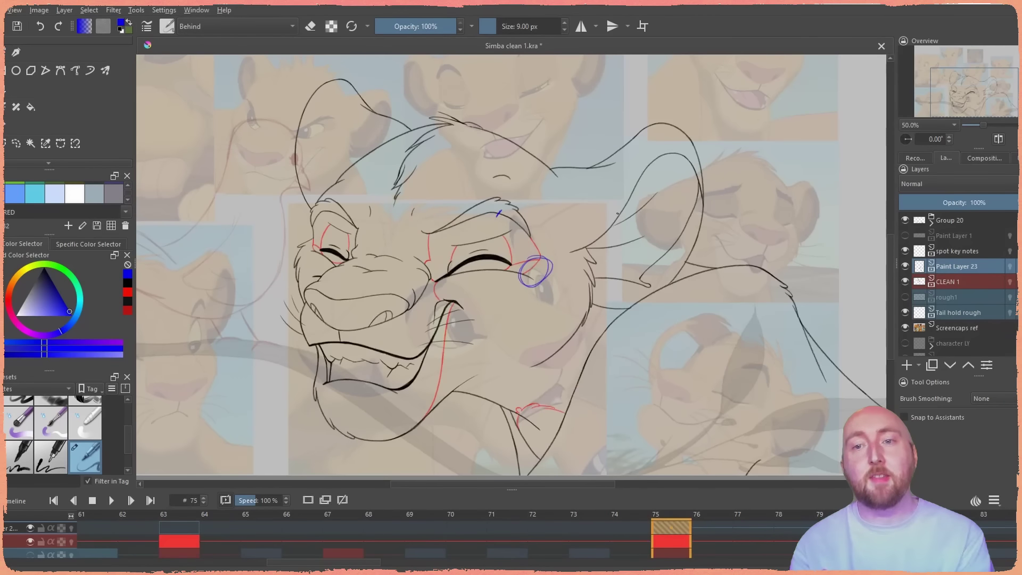
pyautogui.press(',')
pyautogui.press('.')
pyautogui.press(',')
pyautogui.press('.')
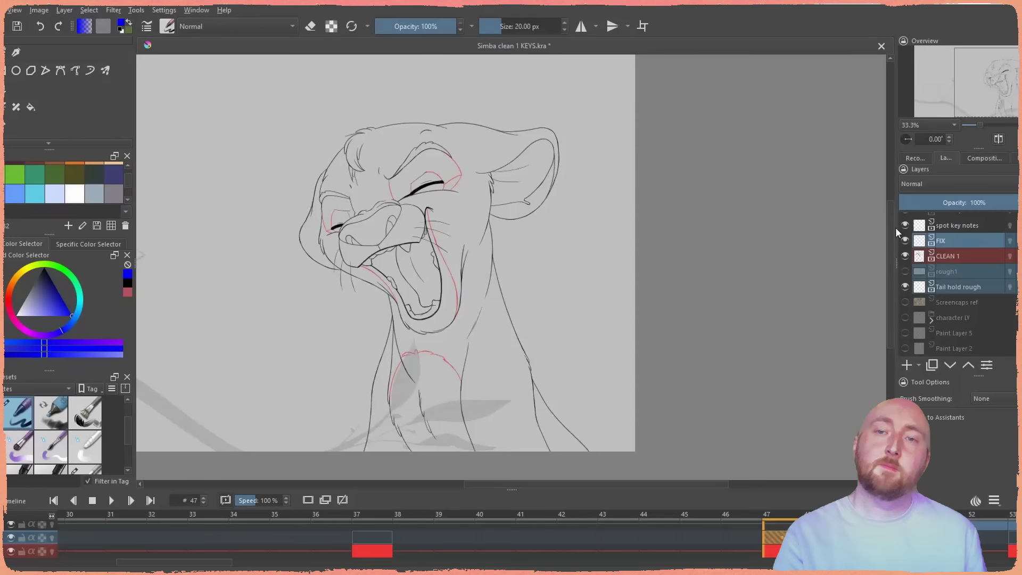
pyautogui.press('.')
pyautogui.press(',')
pyautogui.press(',')
# - Centre the view and flip the frame-47 roar key against smile keys 37 and 53, ending at 67
pyautogui.press('.')
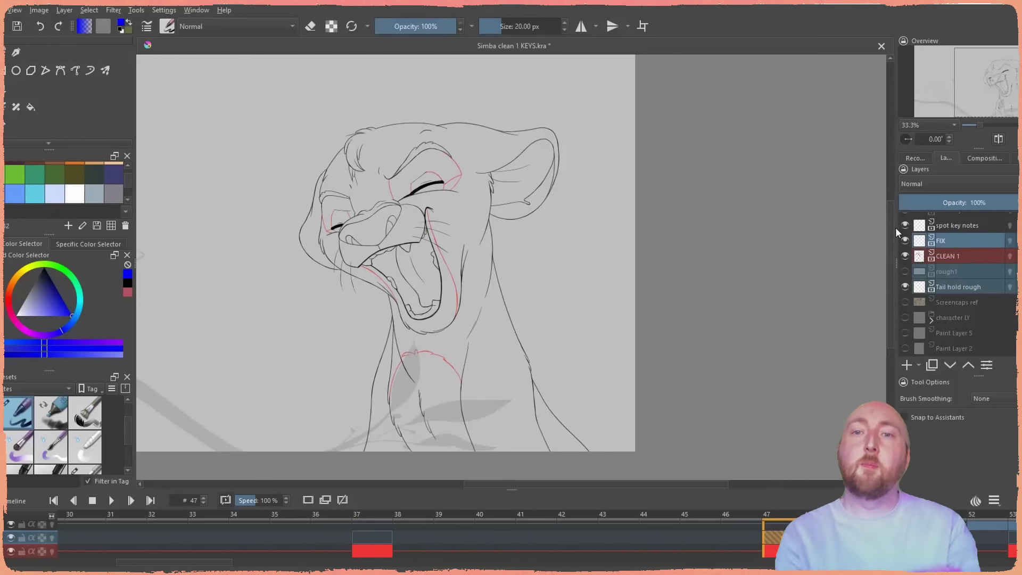
pyautogui.moveTo(553, 325); pyautogui.dragTo(521, 294)
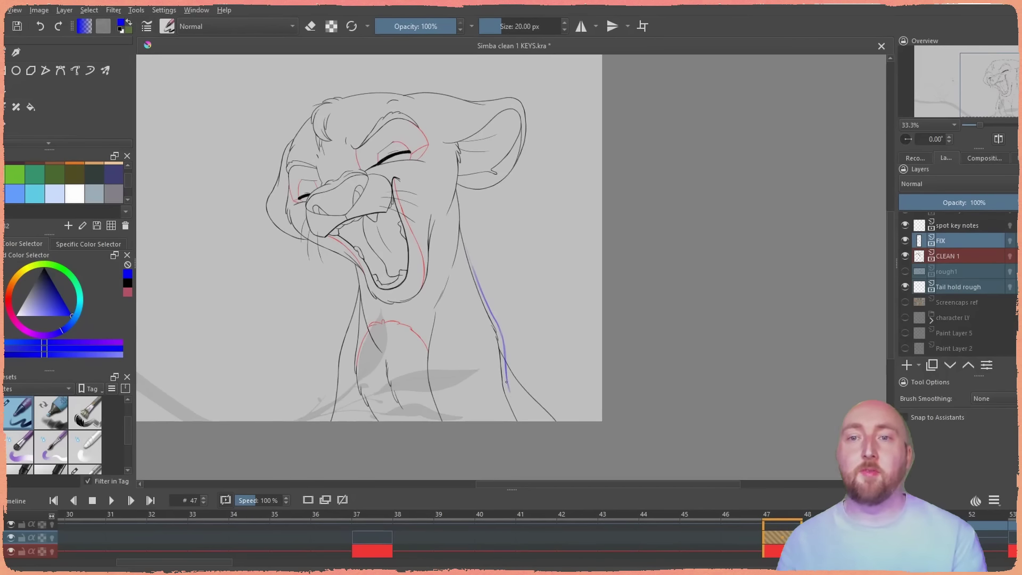
pyautogui.press(',')
pyautogui.press('.')
pyautogui.press(',')
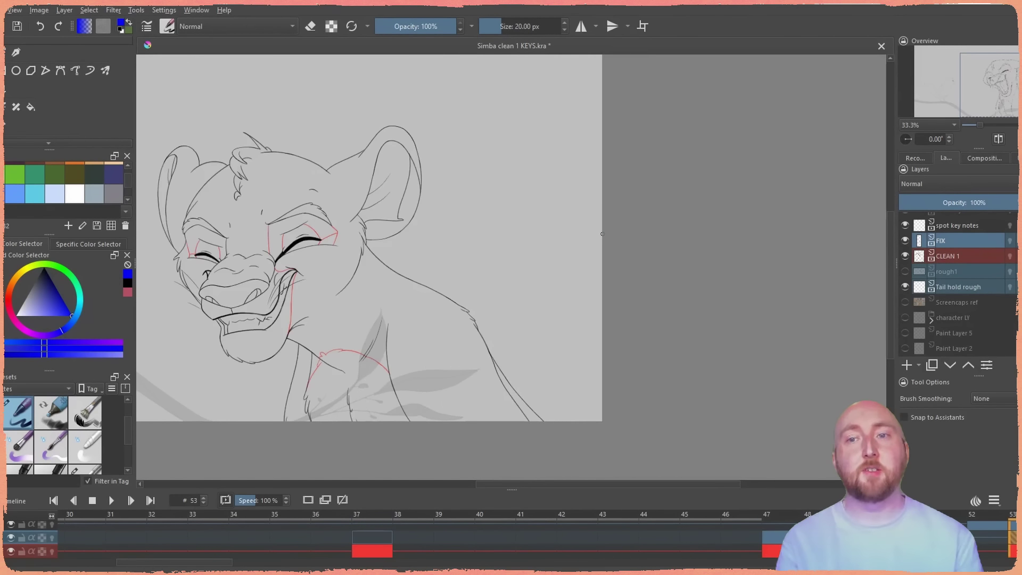
pyautogui.press('.')
pyautogui.press(',')
pyautogui.press('.')
pyautogui.press(',')
pyautogui.press('.')
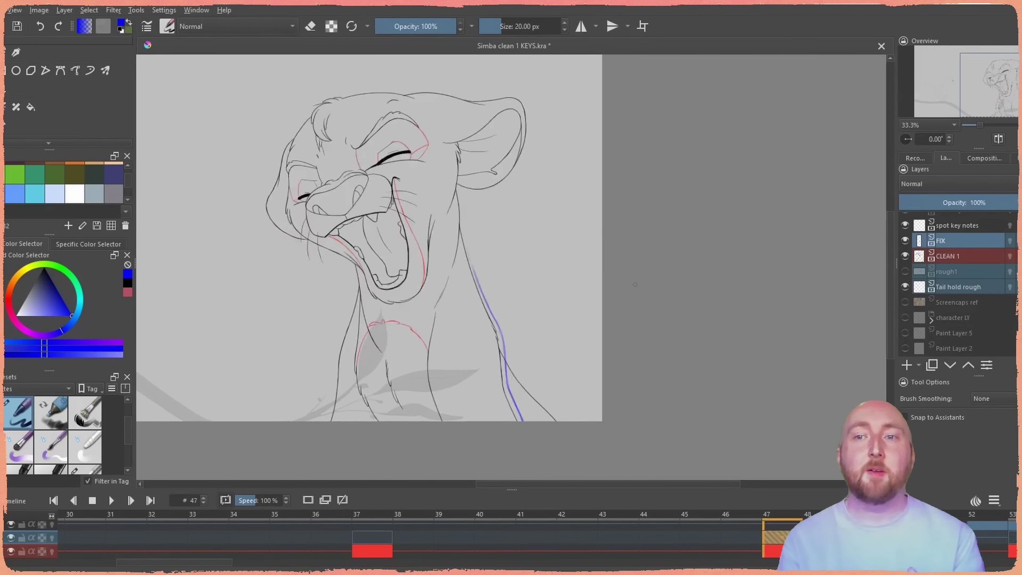
pyautogui.press('.')
pyautogui.press(',')
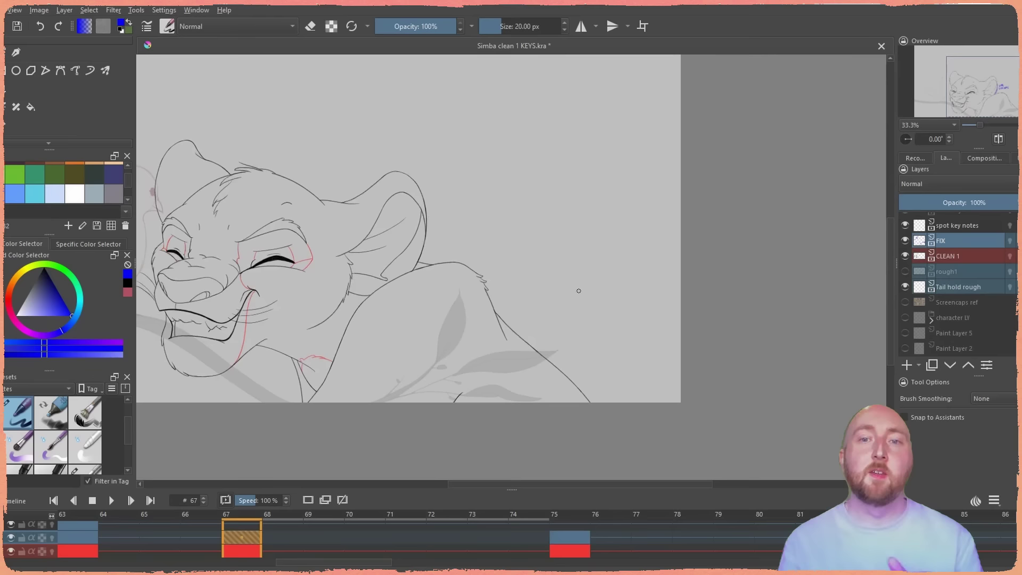
pyautogui.press('.')
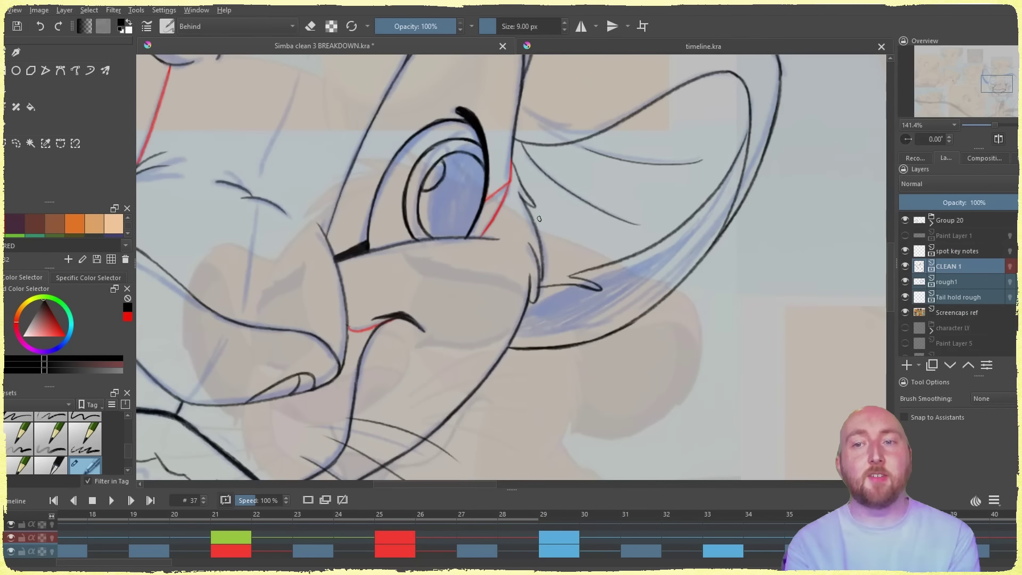
# - Zoom to the nose, draw a short stroke joining its lines, and undo the stray hook
pyautogui.moveTo(661, 177); pyautogui.dragTo(721, 244)
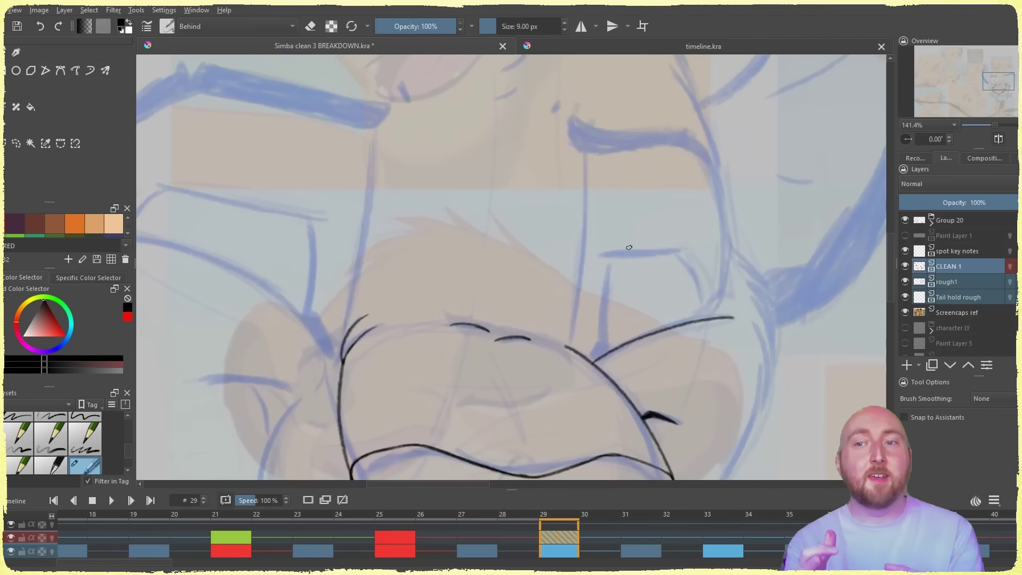
pyautogui.scroll(-3, 744, 224)
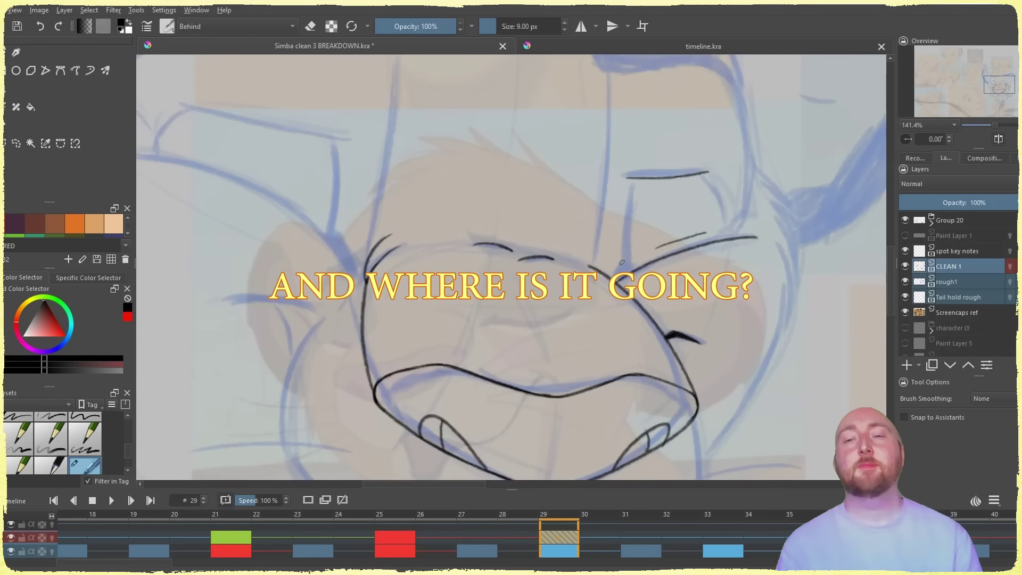
pyautogui.moveTo(625, 264); pyautogui.dragTo(610, 277)
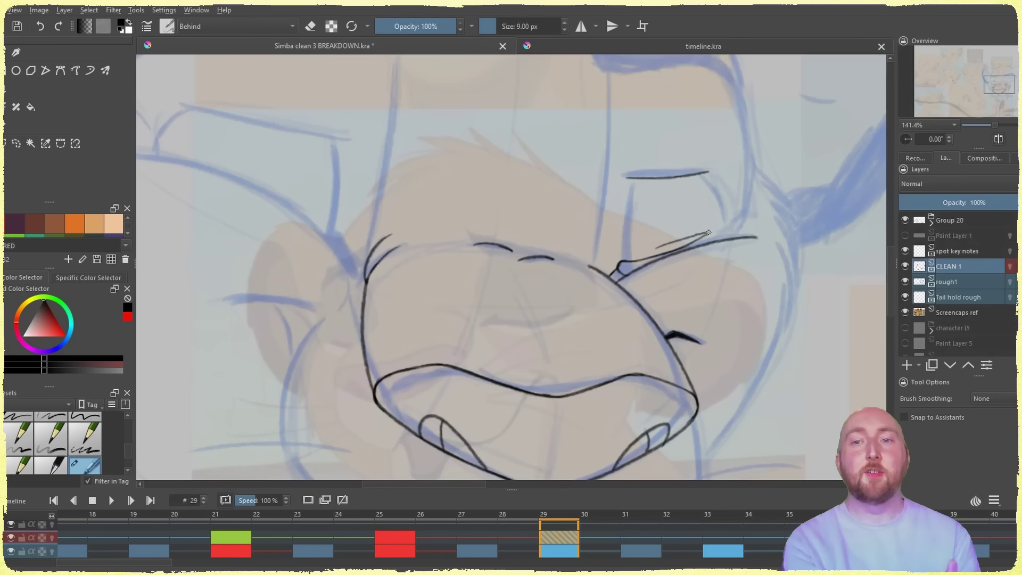
pyautogui.hotkey('ctrl', 'z')
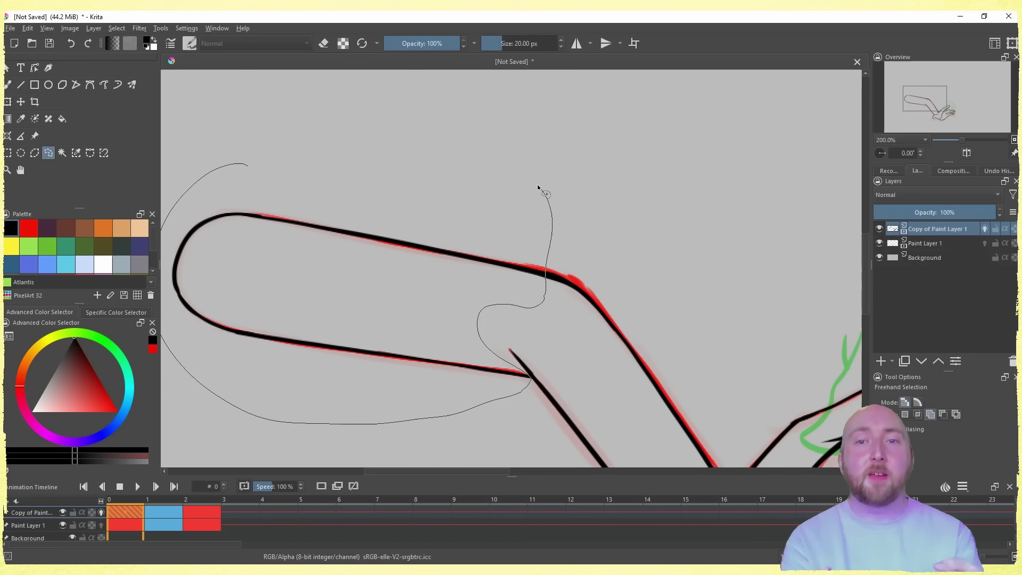
# - Copy the lassoed black outline, paste it, and move and rotate it onto the red line
pyautogui.moveTo(538, 186); pyautogui.dragTo(467, 141)
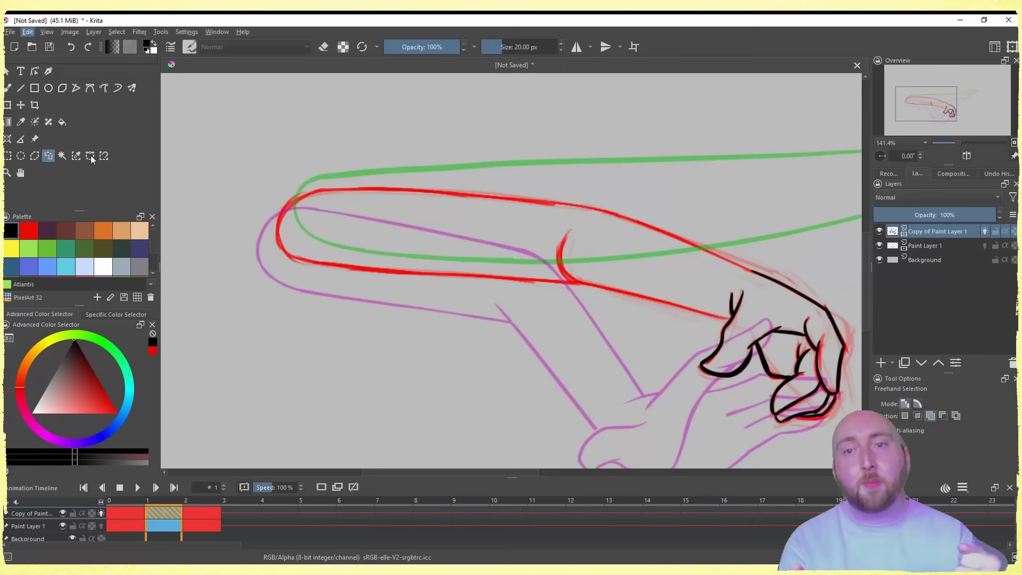
pyautogui.hotkey('ctrl', 'v')
pyautogui.hotkey('ctrl', 't')
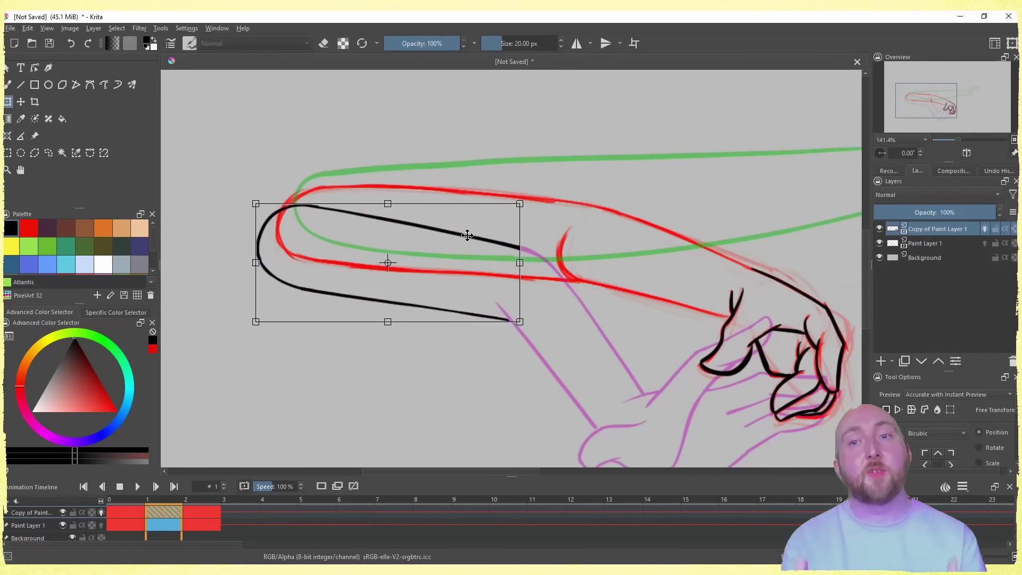
pyautogui.moveTo(467, 236); pyautogui.dragTo(486, 216)
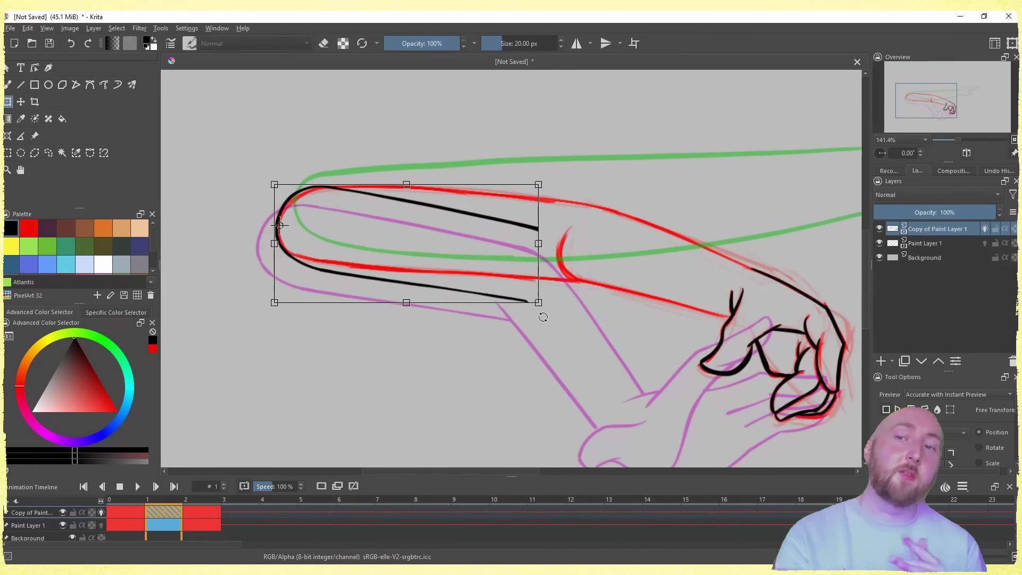
pyautogui.moveTo(543, 318); pyautogui.dragTo(549, 288)
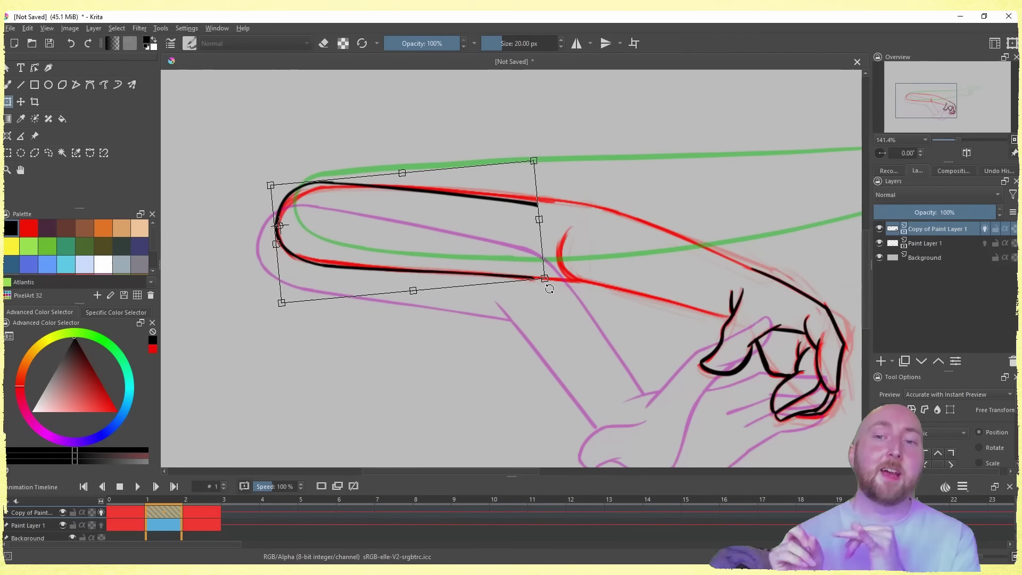
pyautogui.press('Return')
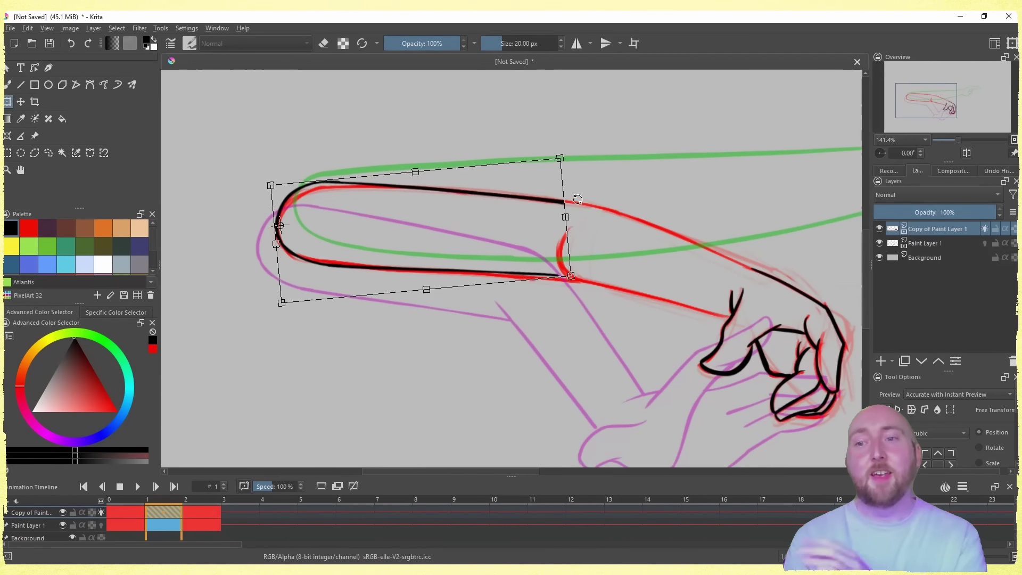
# - Perspective-warp the outline's corners to match the red drawing, apply it, and deselect
pyautogui.click(899, 408)
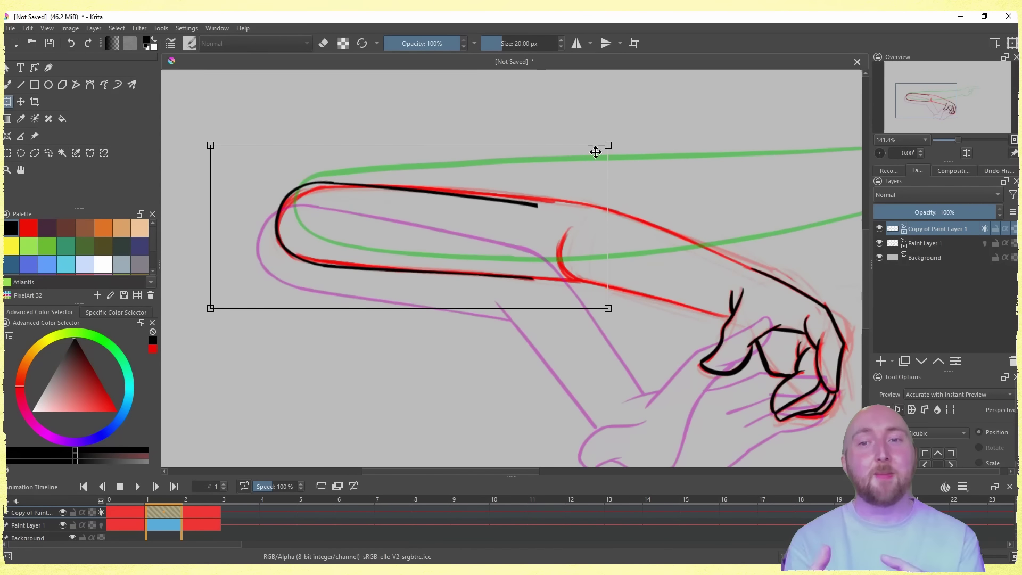
pyautogui.moveTo(610, 152); pyautogui.dragTo(645, 136)
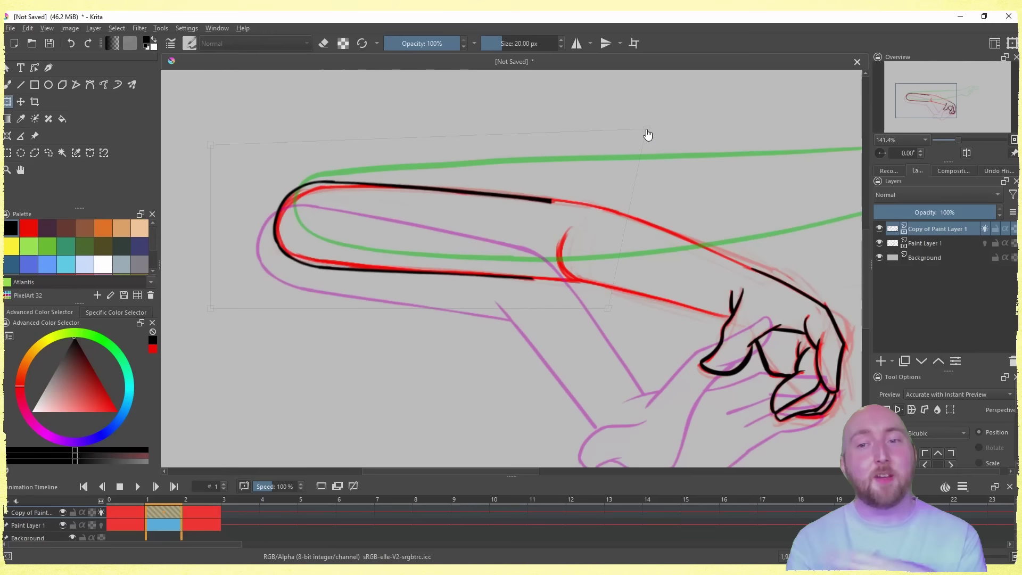
pyautogui.moveTo(212, 152); pyautogui.dragTo(215, 155)
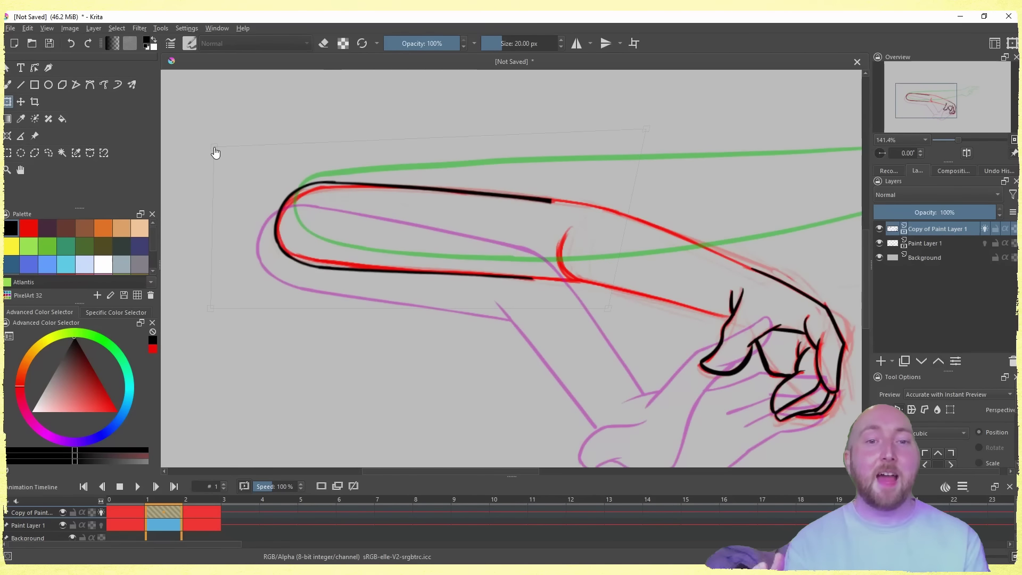
pyautogui.moveTo(213, 313); pyautogui.dragTo(216, 310)
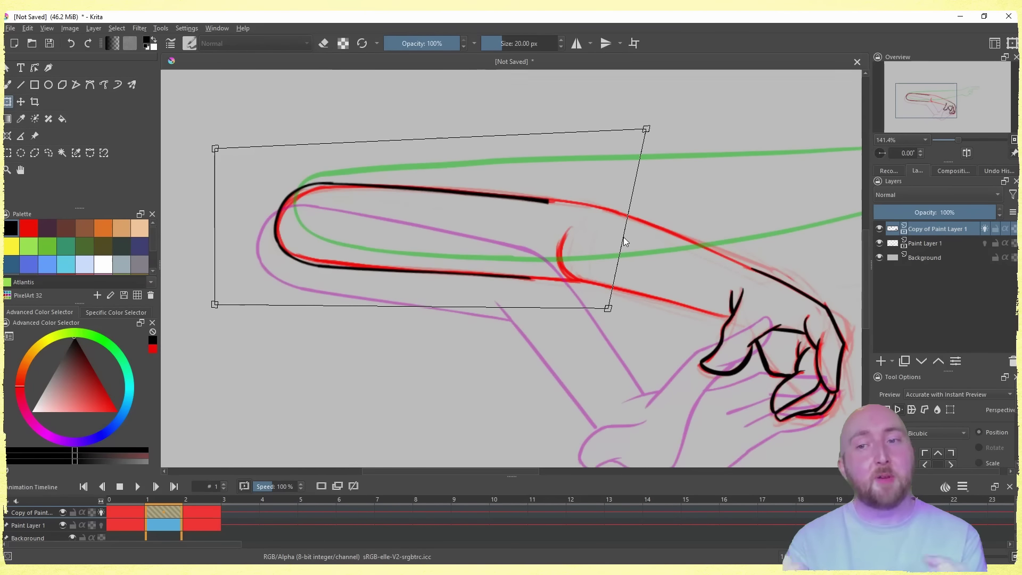
pyautogui.moveTo(612, 315); pyautogui.dragTo(664, 321)
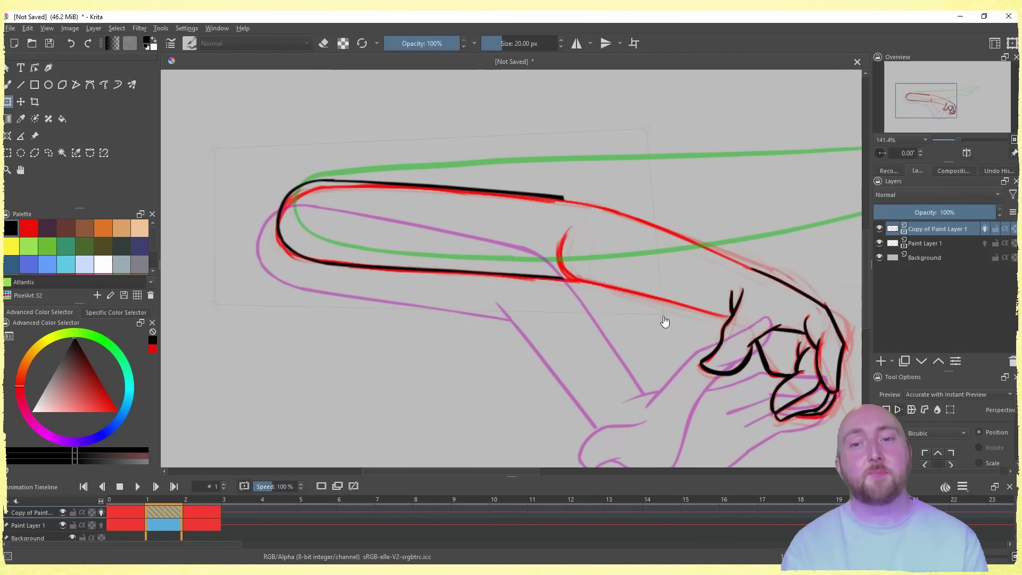
pyautogui.moveTo(648, 137); pyautogui.dragTo(666, 141)
pyautogui.press('Return')
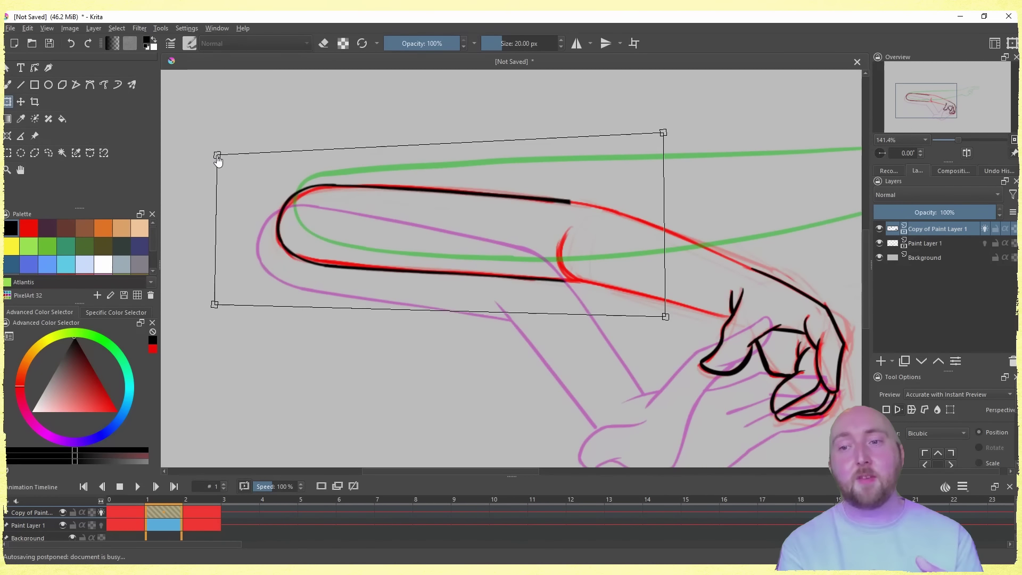
pyautogui.hotkey('ctrl', 'shift', 'a')
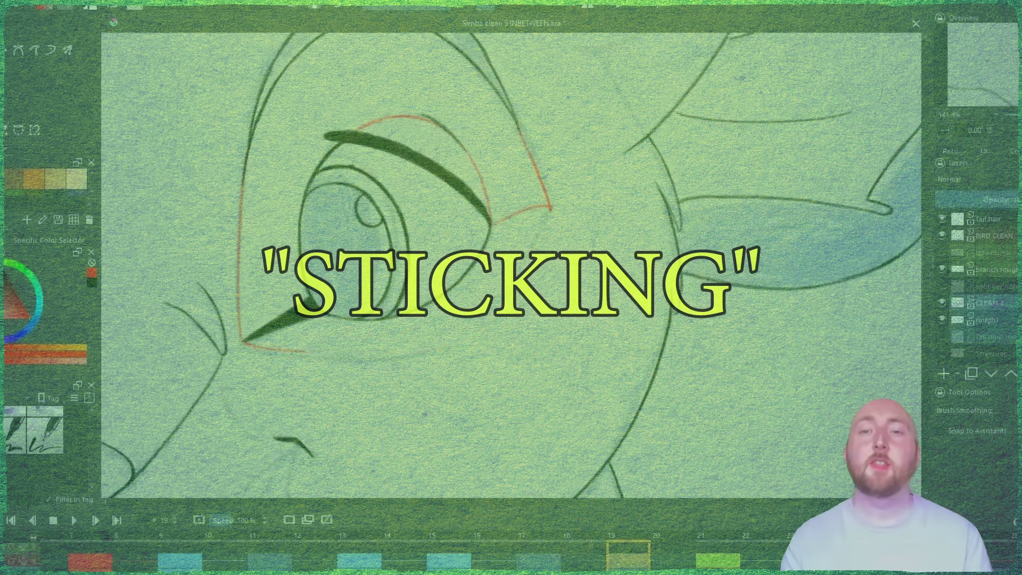
# - Step to frame 19, circle the sticking cheek in red and write a note beside it
pyautogui.press('.')
pyautogui.press('.')
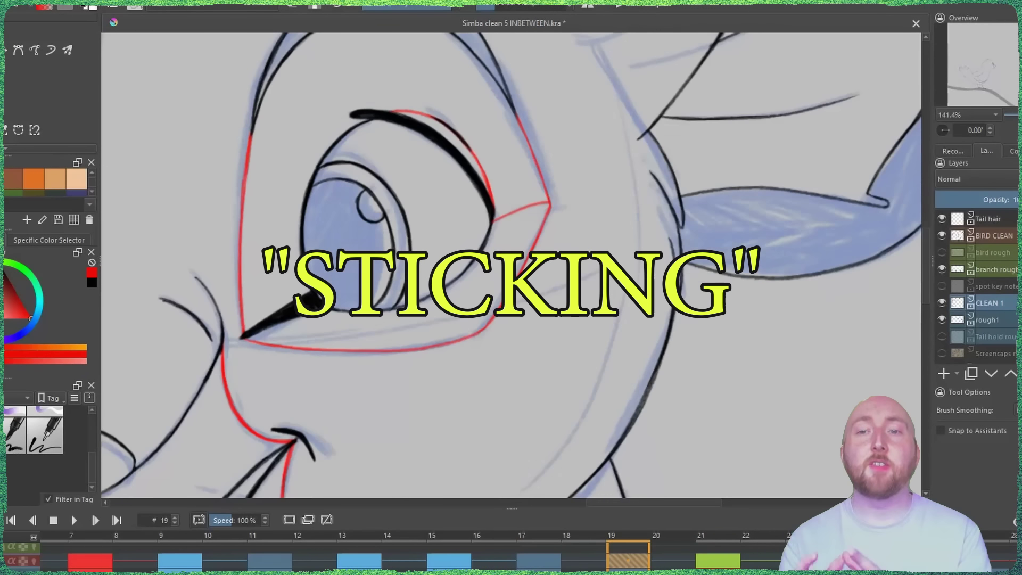
pyautogui.press(',')
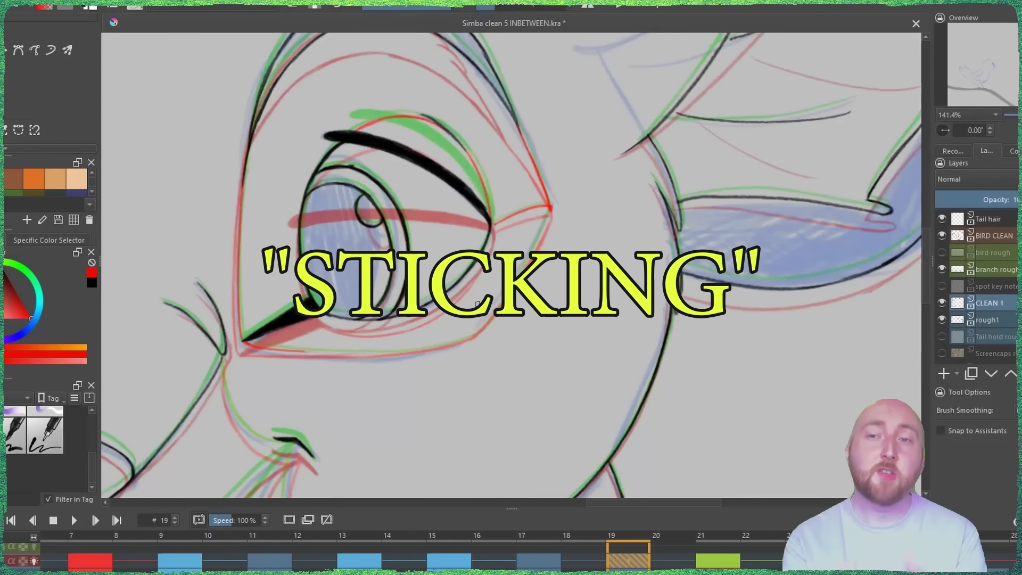
pyautogui.moveTo(535, 288); pyautogui.dragTo(540, 294)
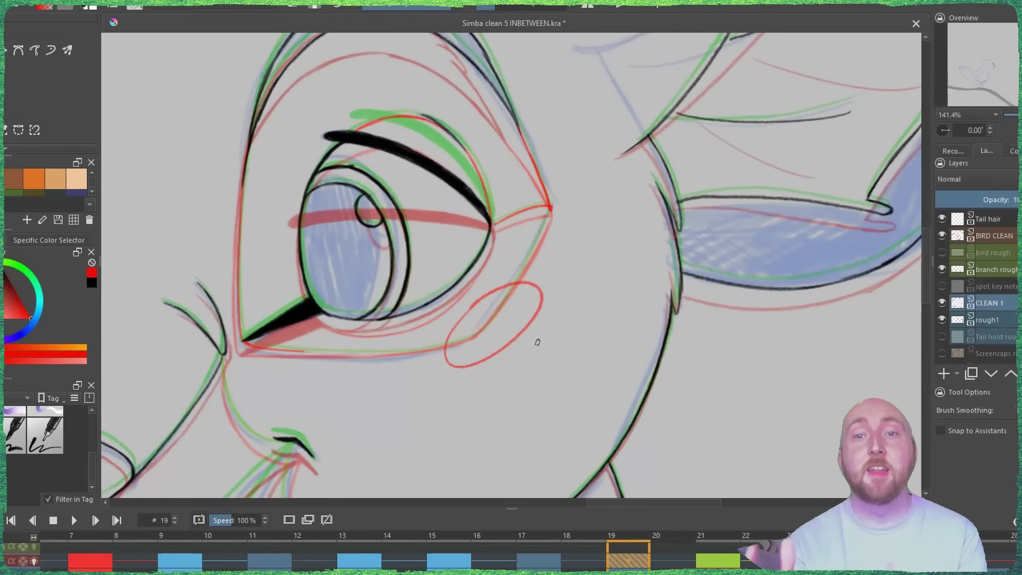
pyautogui.moveTo(563, 335)
pyautogui.mouseDown()
pyautogui.moveTo(586, 325)
pyautogui.moveTo(595, 341)
pyautogui.mouseUp()
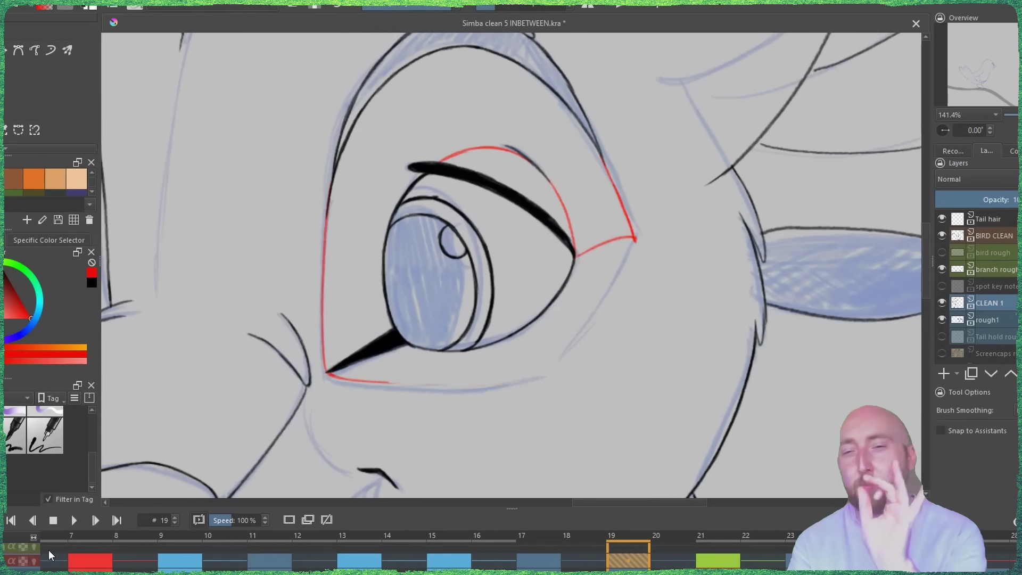
pyautogui.click(33, 560)
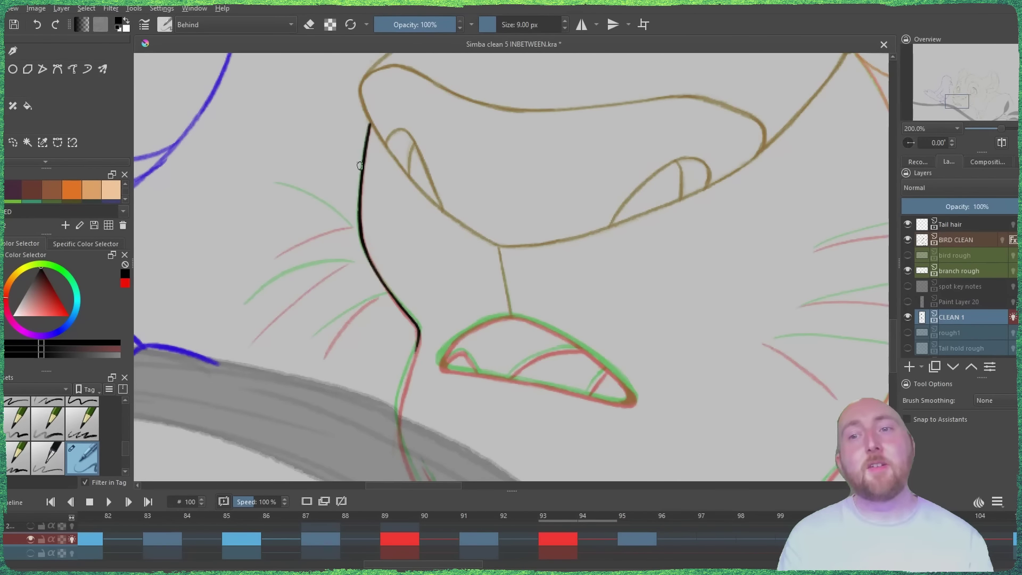
pyautogui.moveTo(365, 339); pyautogui.dragTo(402, 316)
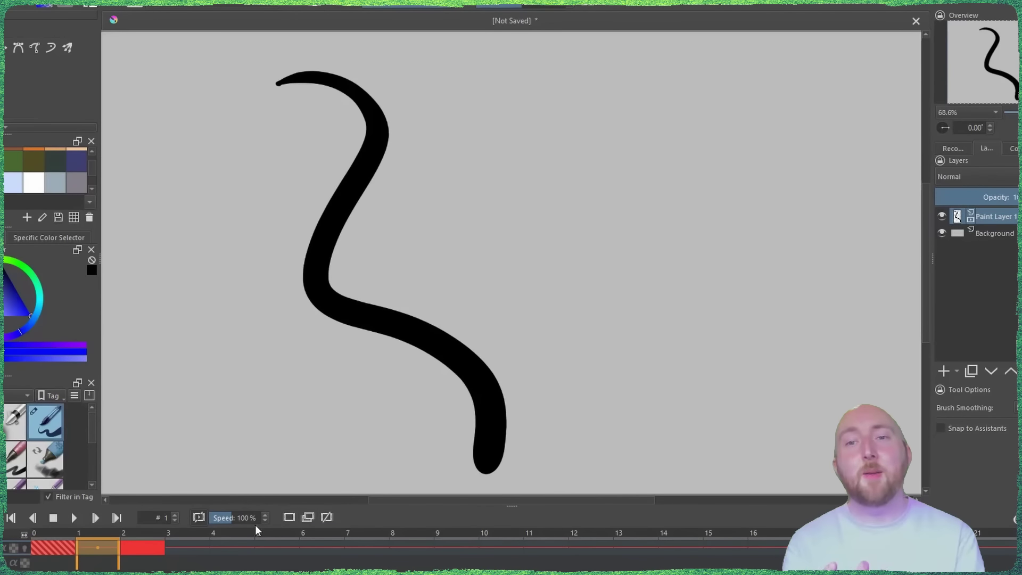
# - Clear the layer and paint orange, green, magenta and purple demo lines down the canvas
pyautogui.press('Delete')
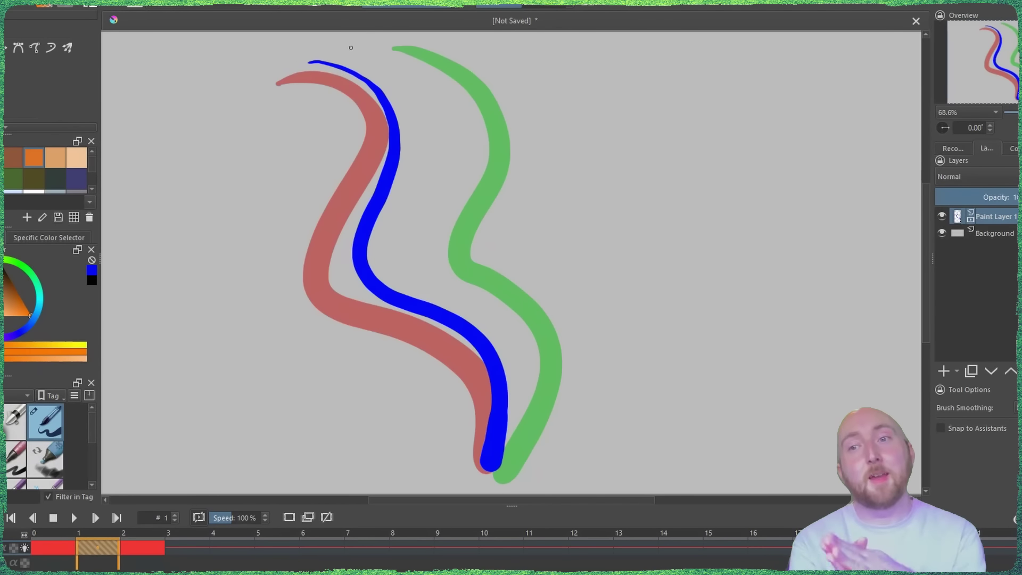
pyautogui.moveTo(350, 47)
pyautogui.mouseDown()
pyautogui.moveTo(458, 300)
pyautogui.moveTo(485, 471)
pyautogui.mouseUp()
pyautogui.click(27, 264)
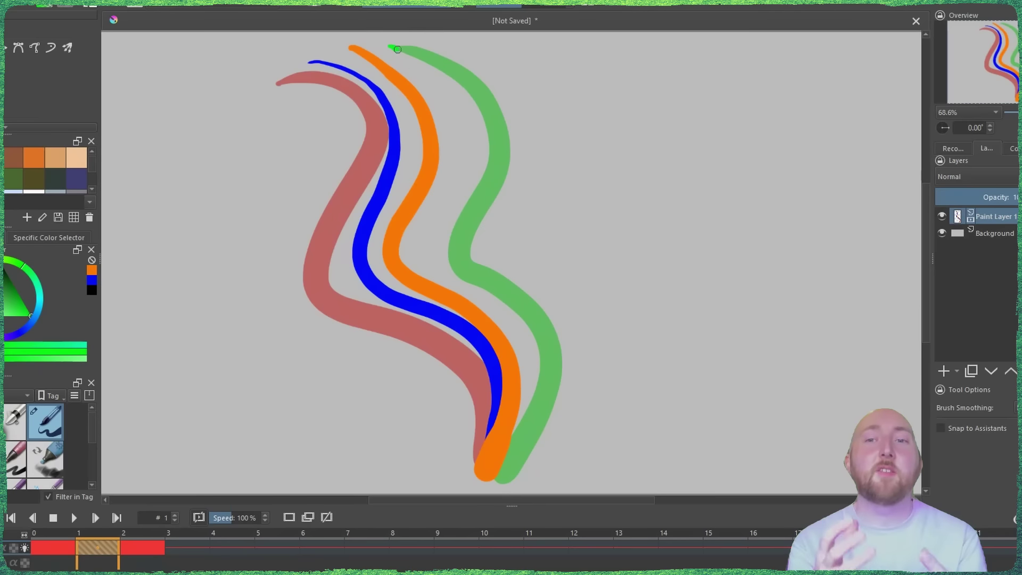
pyautogui.moveTo(397, 49)
pyautogui.mouseDown()
pyautogui.moveTo(451, 144)
pyautogui.moveTo(389, 240)
pyautogui.moveTo(453, 308)
pyautogui.moveTo(490, 472)
pyautogui.mouseUp()
pyautogui.click(13, 336)
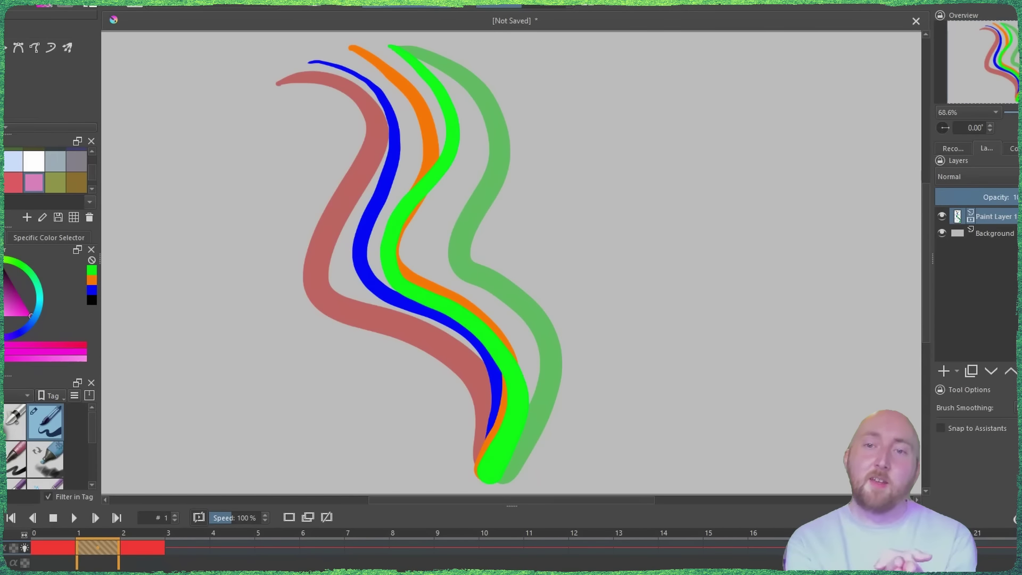
pyautogui.moveTo(348, 50)
pyautogui.mouseDown()
pyautogui.moveTo(409, 120)
pyautogui.moveTo(487, 476)
pyautogui.mouseUp()
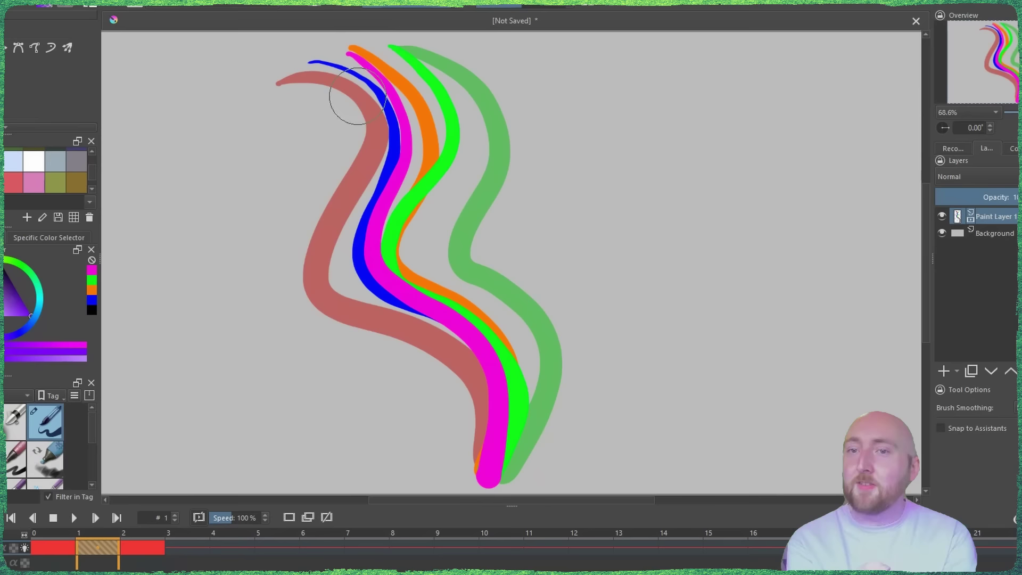
pyautogui.moveTo(338, 60)
pyautogui.mouseDown()
pyautogui.moveTo(454, 181)
pyautogui.moveTo(462, 297)
pyautogui.moveTo(499, 453)
pyautogui.mouseUp()
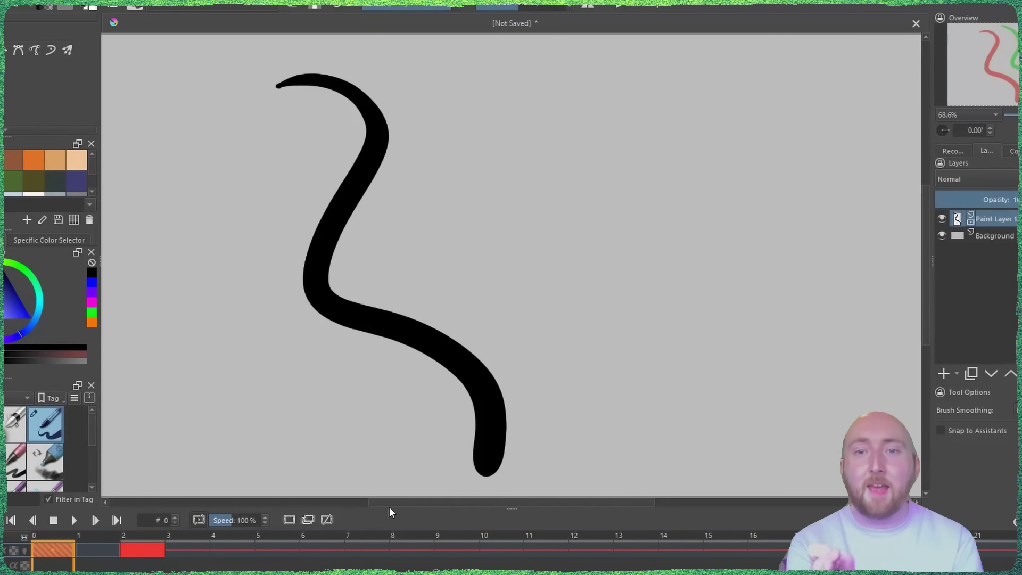
# - Turn on onion skins and draw a blue arc guide linking the two key lines
pyautogui.click(25, 550)
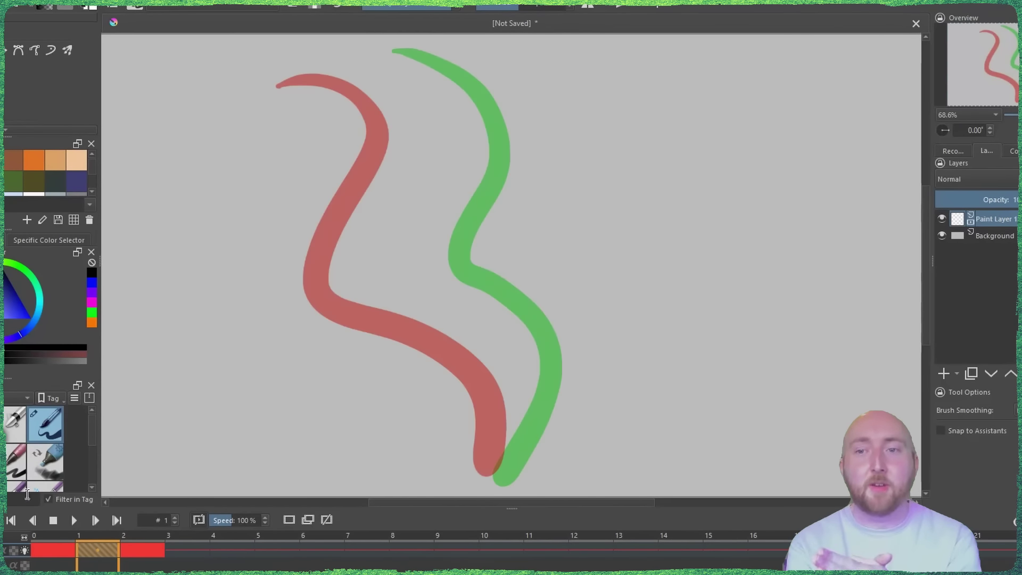
pyautogui.click(90, 292)
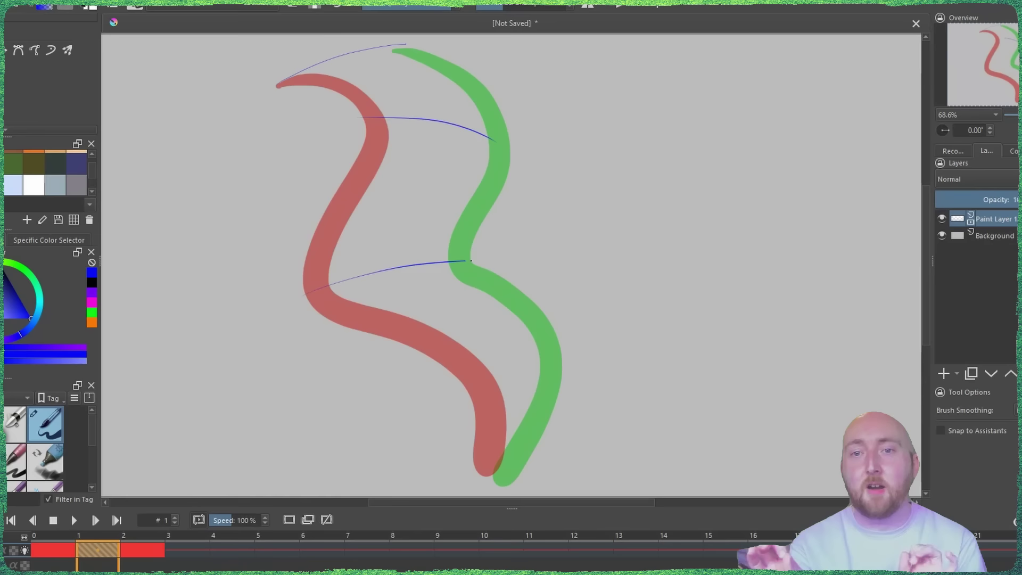
pyautogui.moveTo(432, 385); pyautogui.dragTo(579, 345)
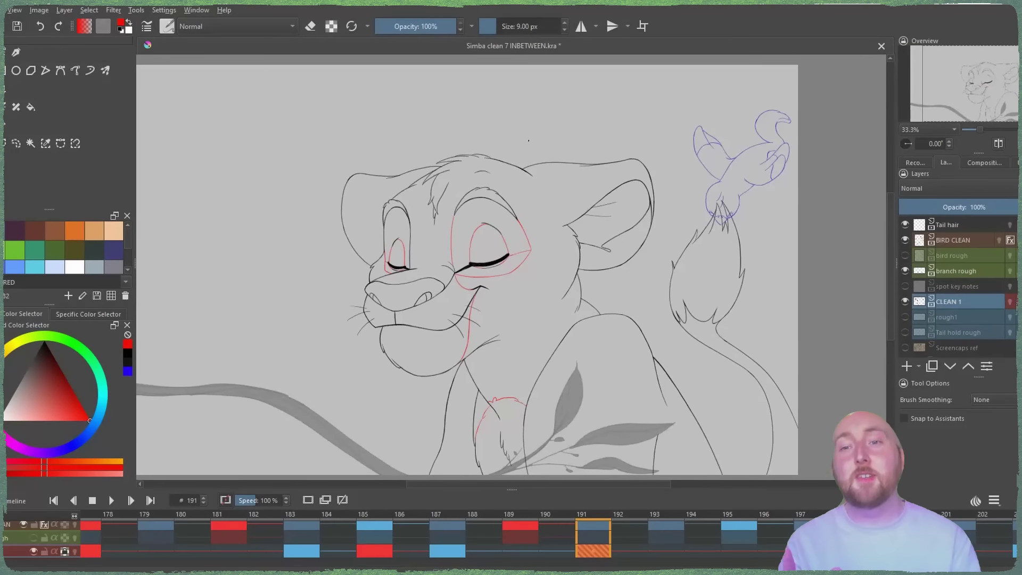
# - Play the animation from frame 187, then enable CLEAN 1 onion skins and rotate the canvas
pyautogui.click(447, 551)
pyautogui.press('space')
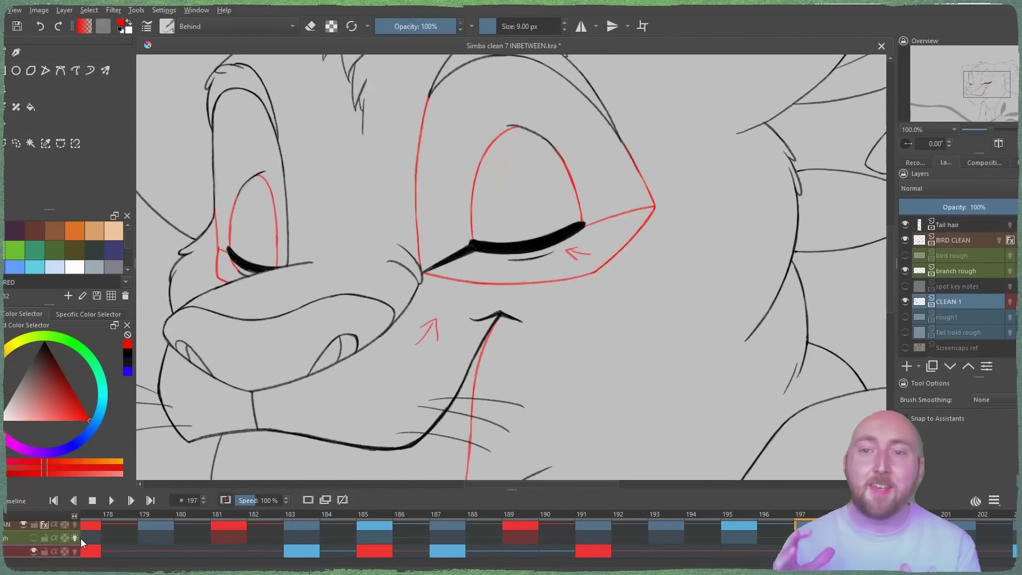
pyautogui.click(75, 551)
pyautogui.moveTo(479, 240); pyautogui.dragTo(464, 219)
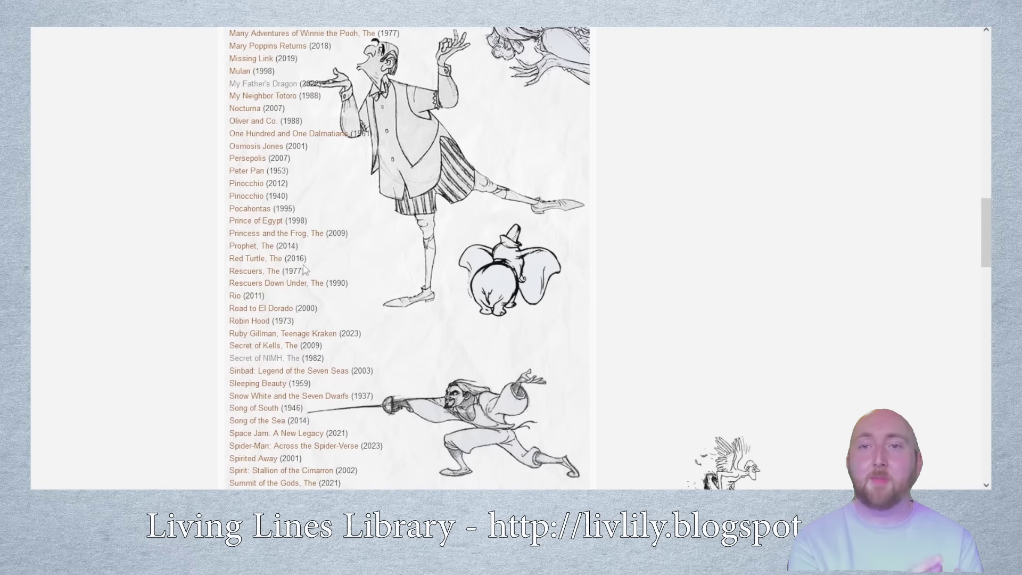
# - Open the Secret of NIMH (1982) post and play the Brisby pencil test full screen from the start
pyautogui.click(281, 362)
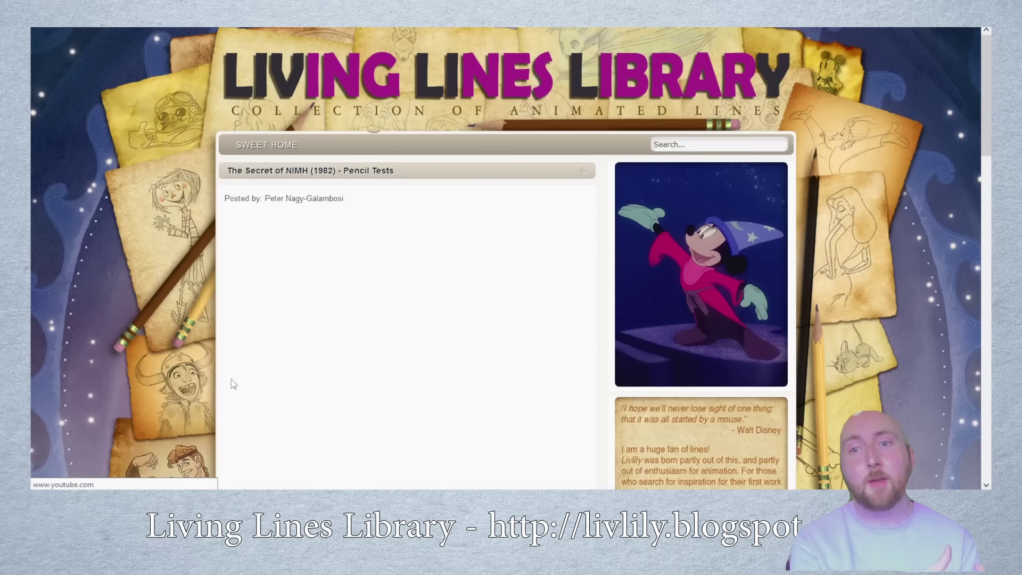
pyautogui.scroll(-2, 440, 306)
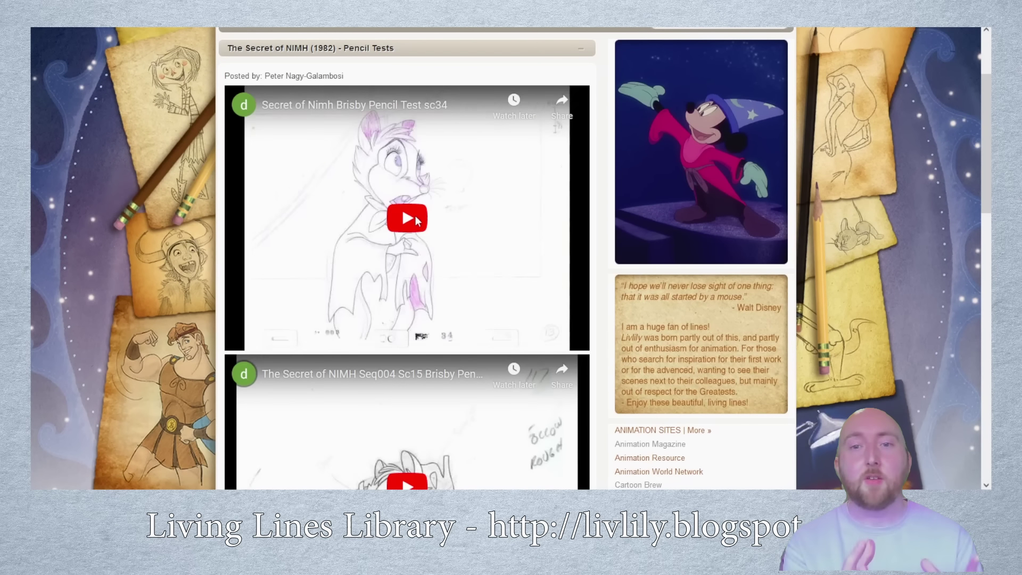
pyautogui.click(415, 221)
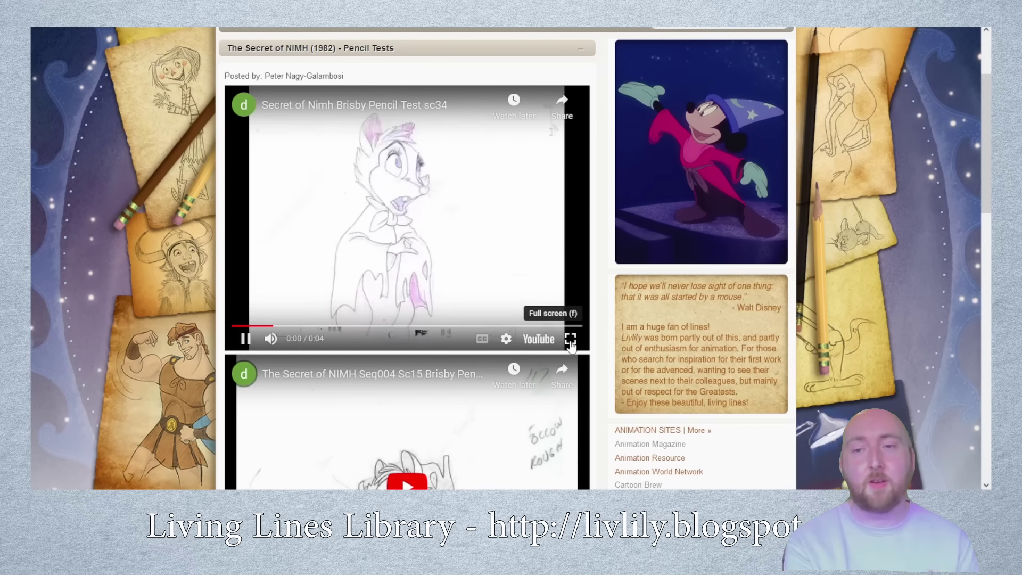
pyautogui.click(567, 340)
pyautogui.click(84, 488)
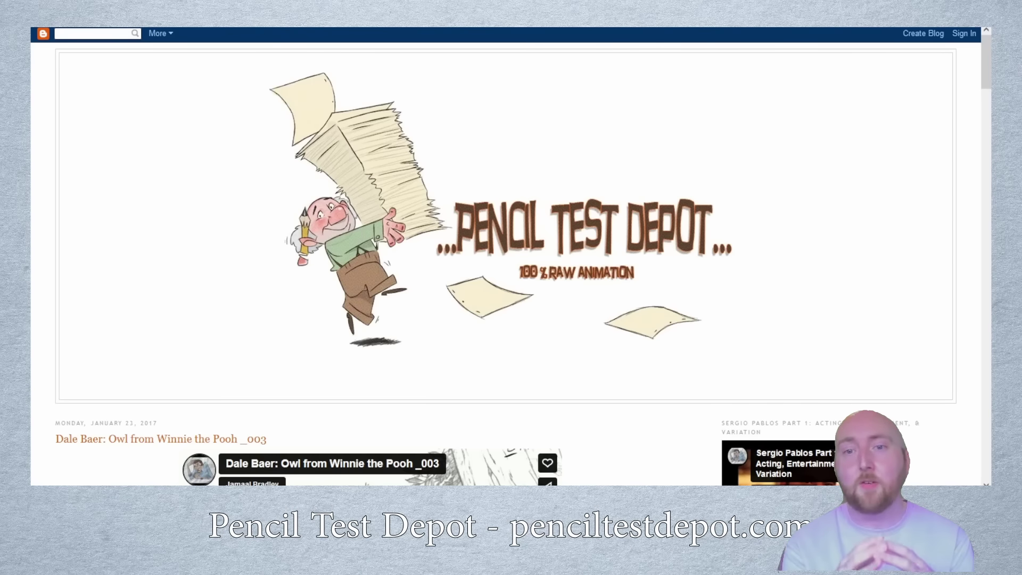
# - Scroll to the Dale Baer Owl _003 post and play its embedded pencil test
pyautogui.scroll(-5, 235, 269)
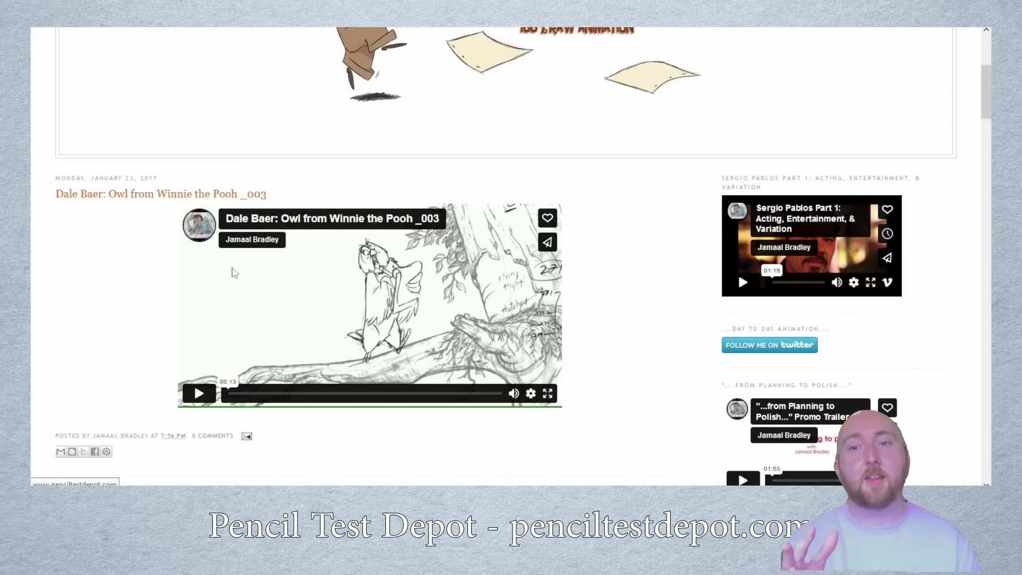
pyautogui.click(208, 394)
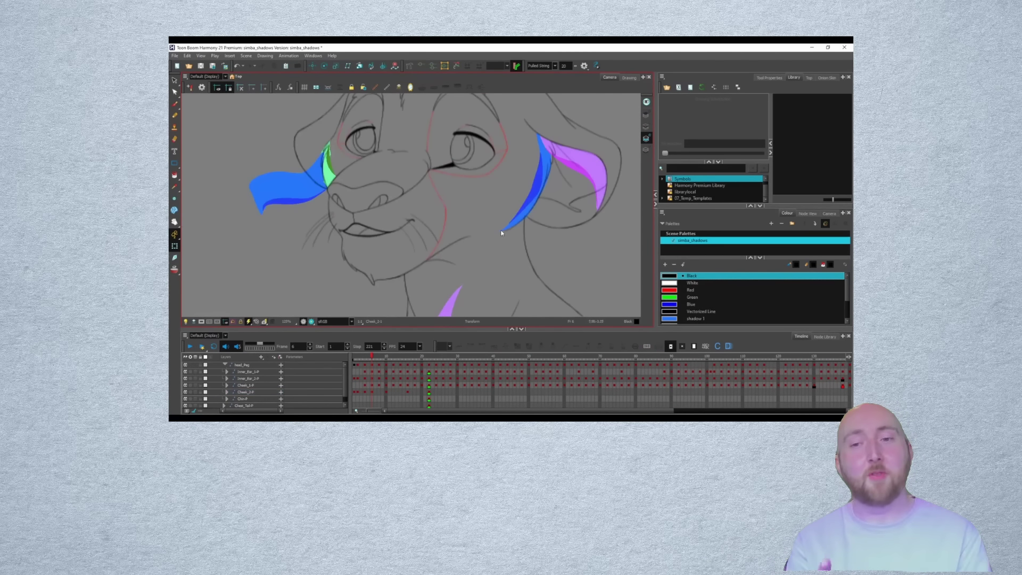
# - Select the blue cheek shadow and zoom the Camera view to 320% to see its points
pyautogui.click(501, 233)
pyautogui.scroll(5, 501, 233)
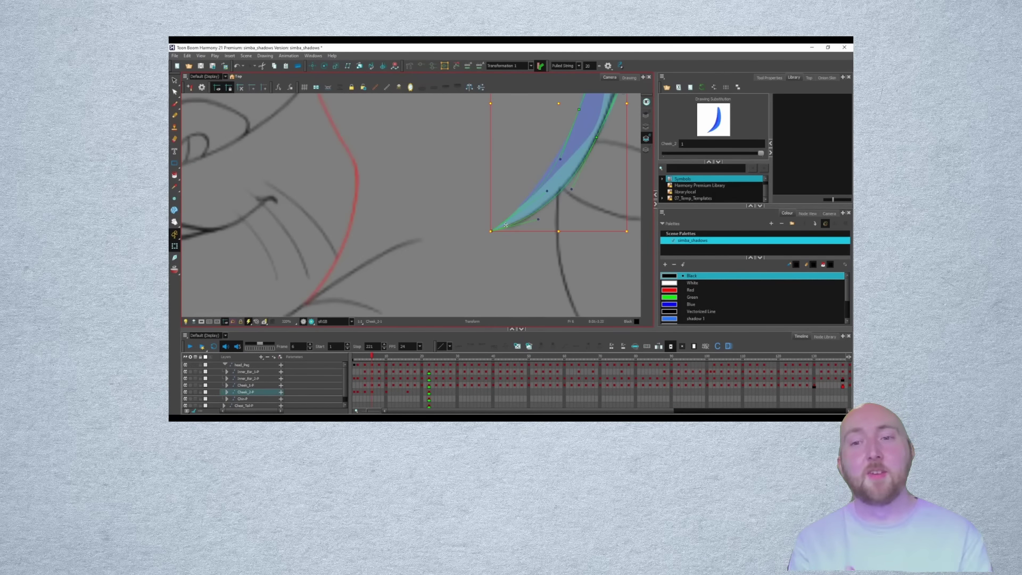